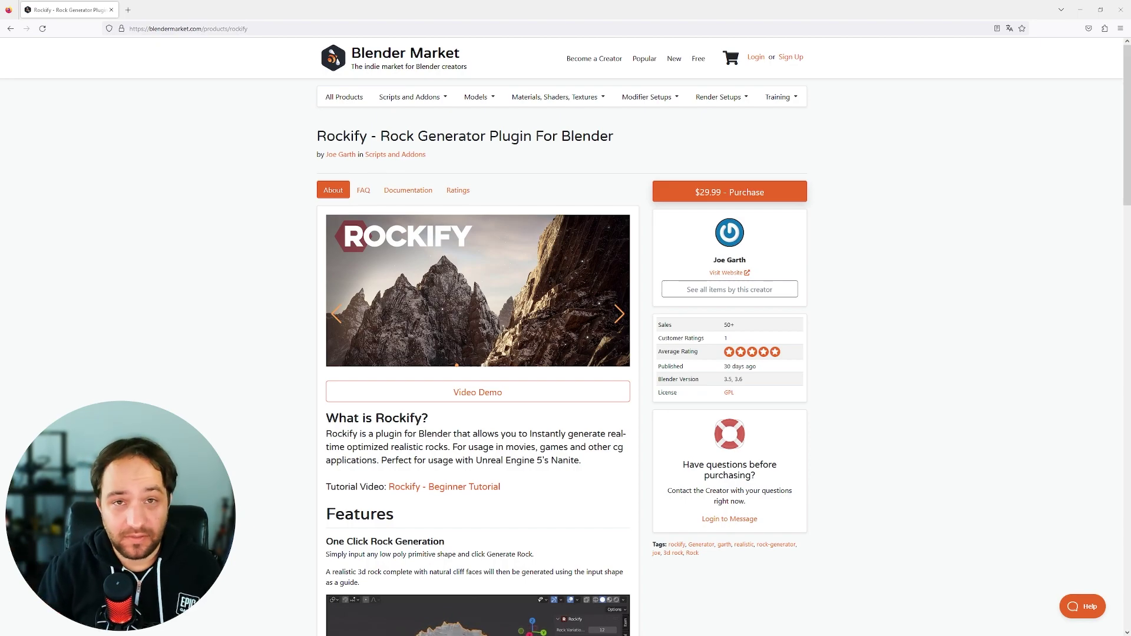
View the Rockify page full-screen and scroll down to the Installation and Smart Material sections.
key("F11")
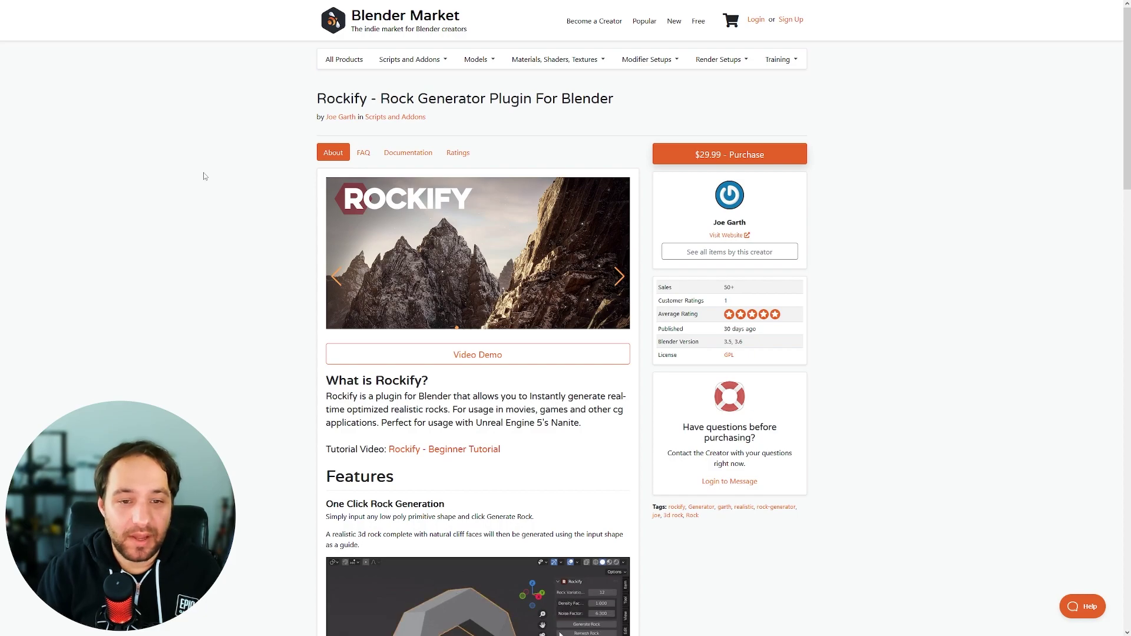
scroll(212, 176, "down", 2)
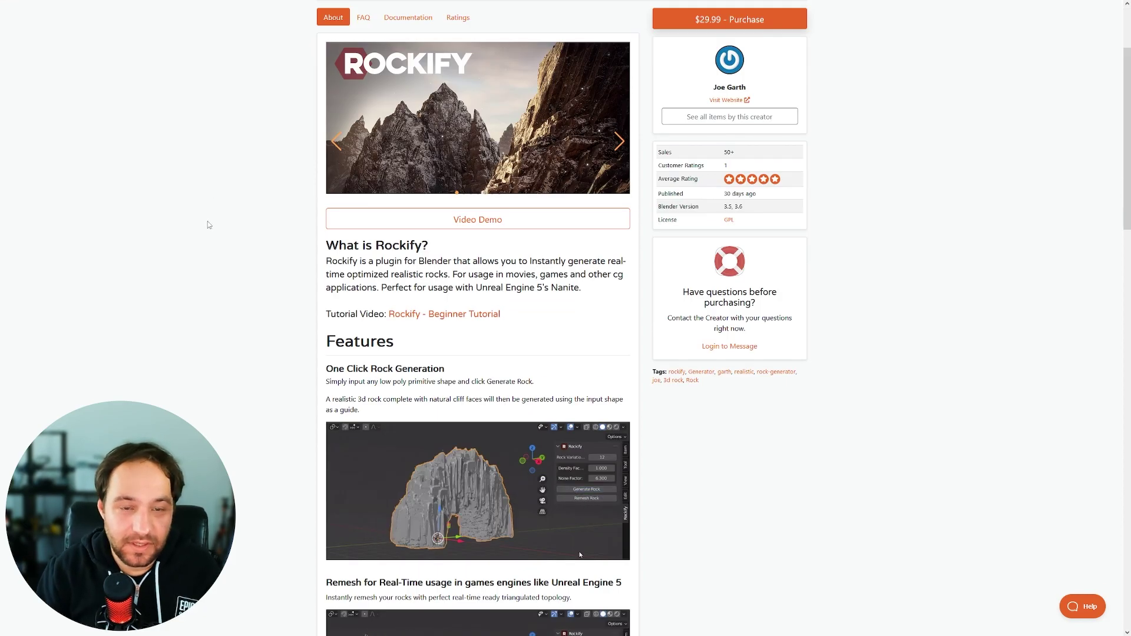
scroll(221, 239, "down", 1)
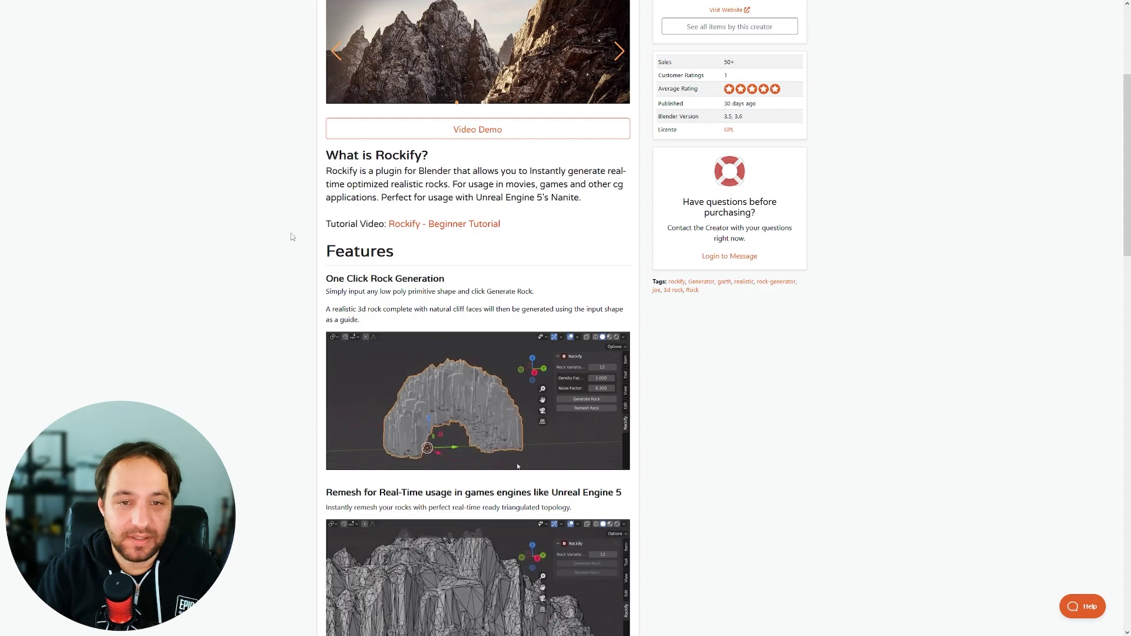
scroll(283, 253, "down", 2)
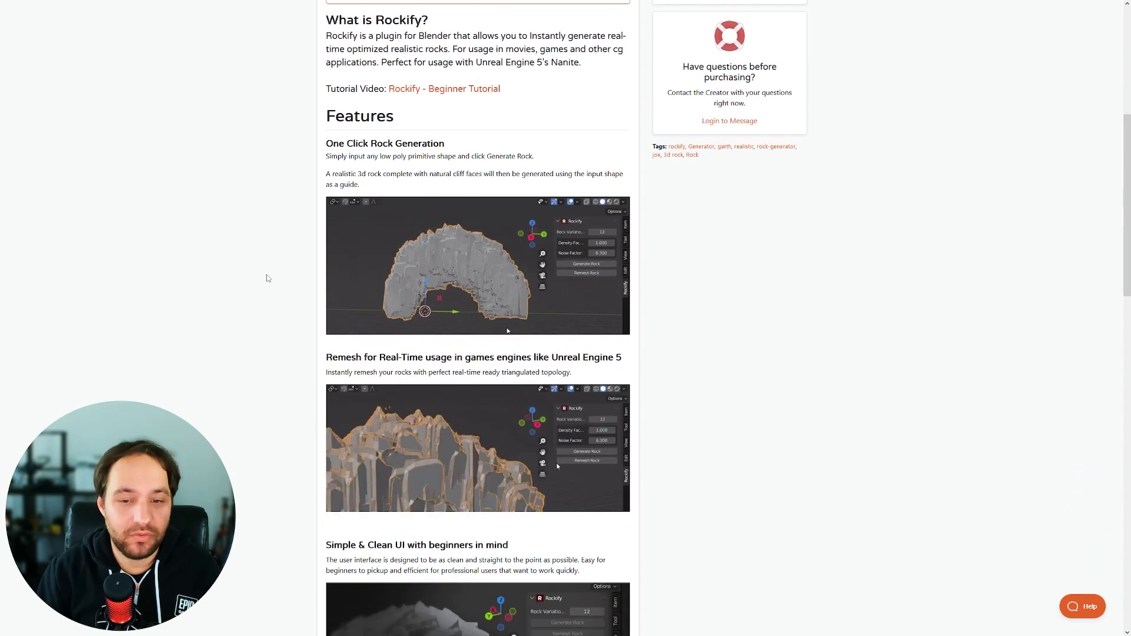
scroll(268, 278, "down", 1)
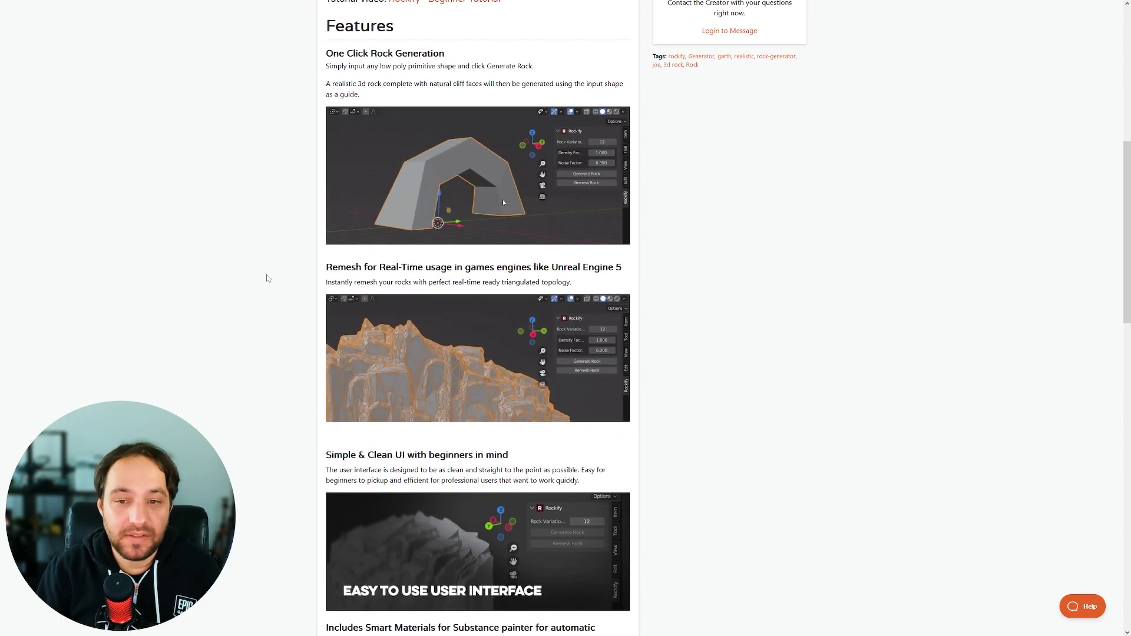
scroll(268, 278, "down", 1)
scroll(268, 279, "down", 1)
scroll(268, 279, "down", 2)
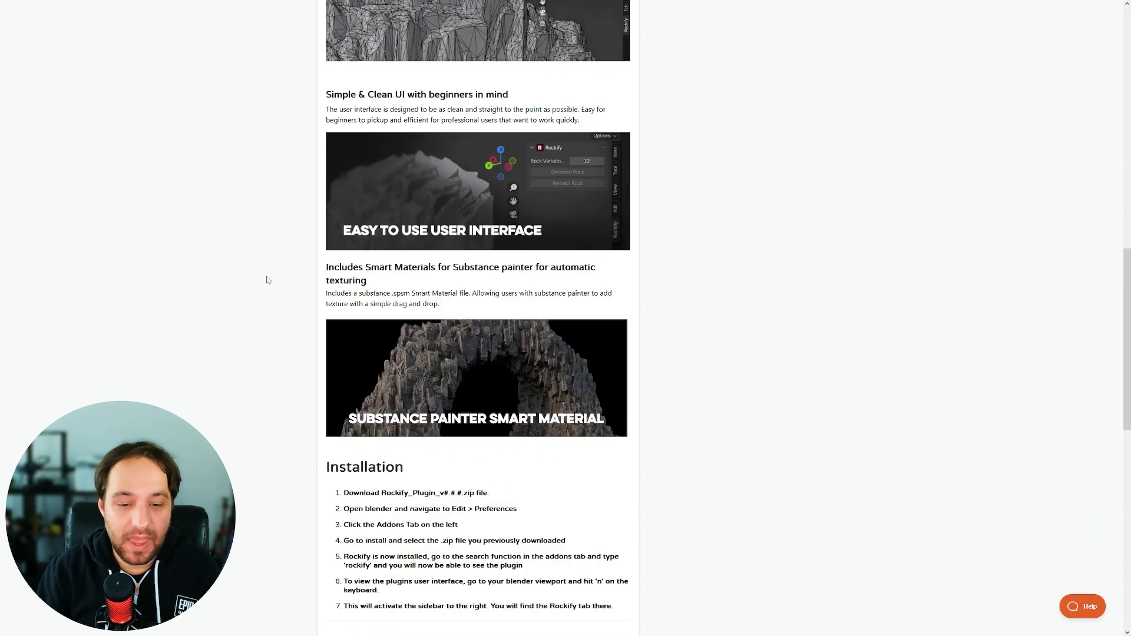
scroll(268, 280, "down", 2)
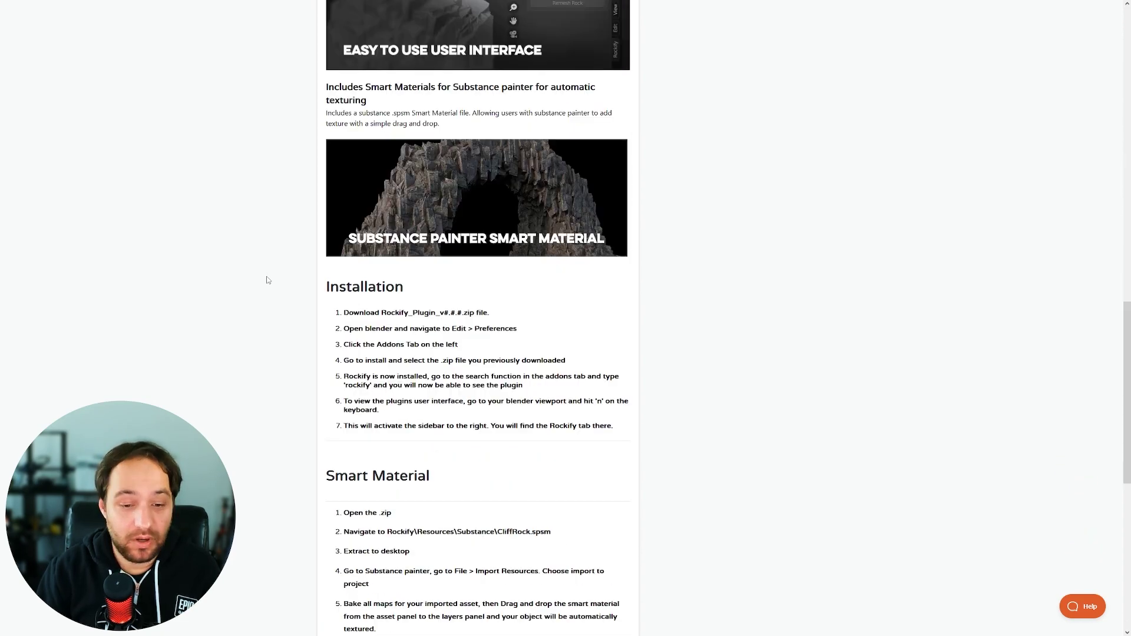
scroll(268, 280, "down", 1)
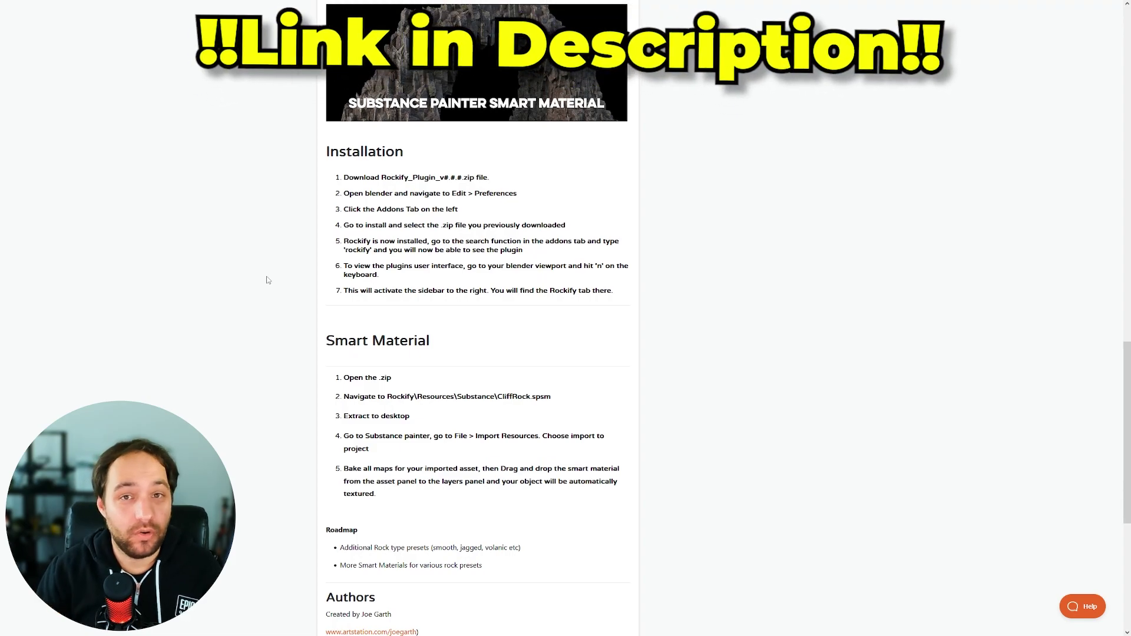
scroll(268, 280, "down", 1)
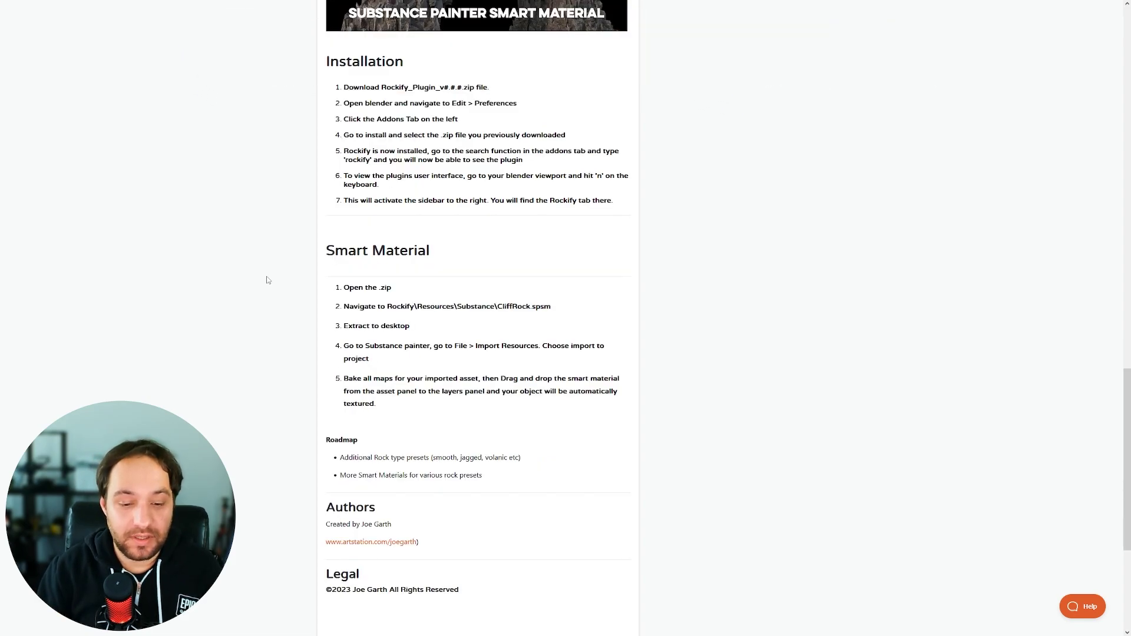
scroll(395, 301, "up", 3)
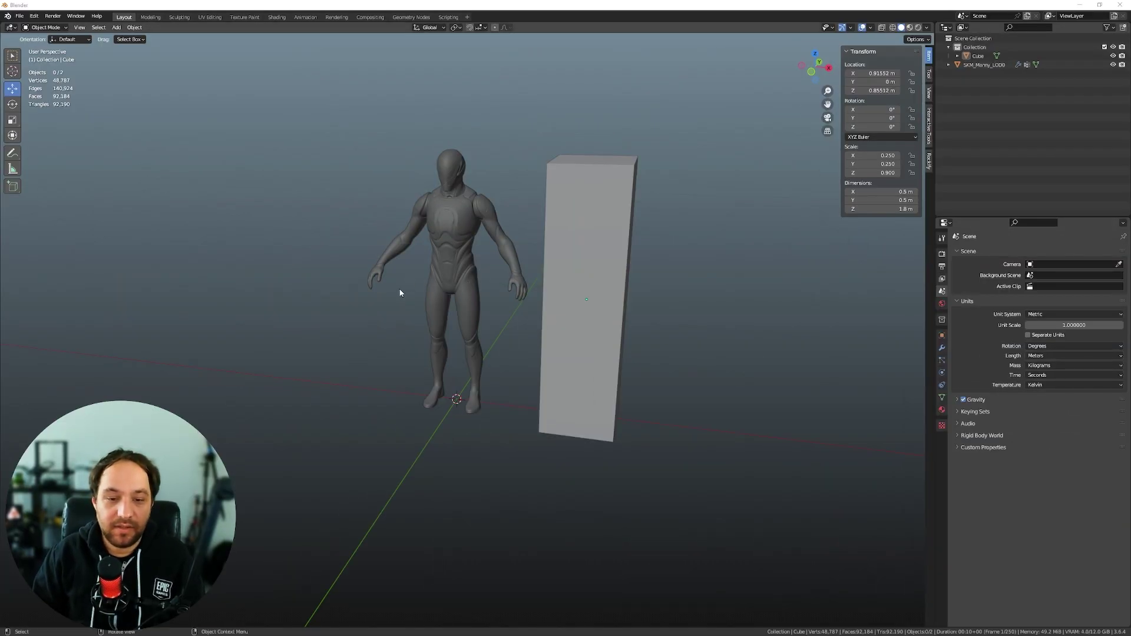
Move the figure and tall box back along Y.
middle_click_drag(365, 305, 402, 312)
key("a")
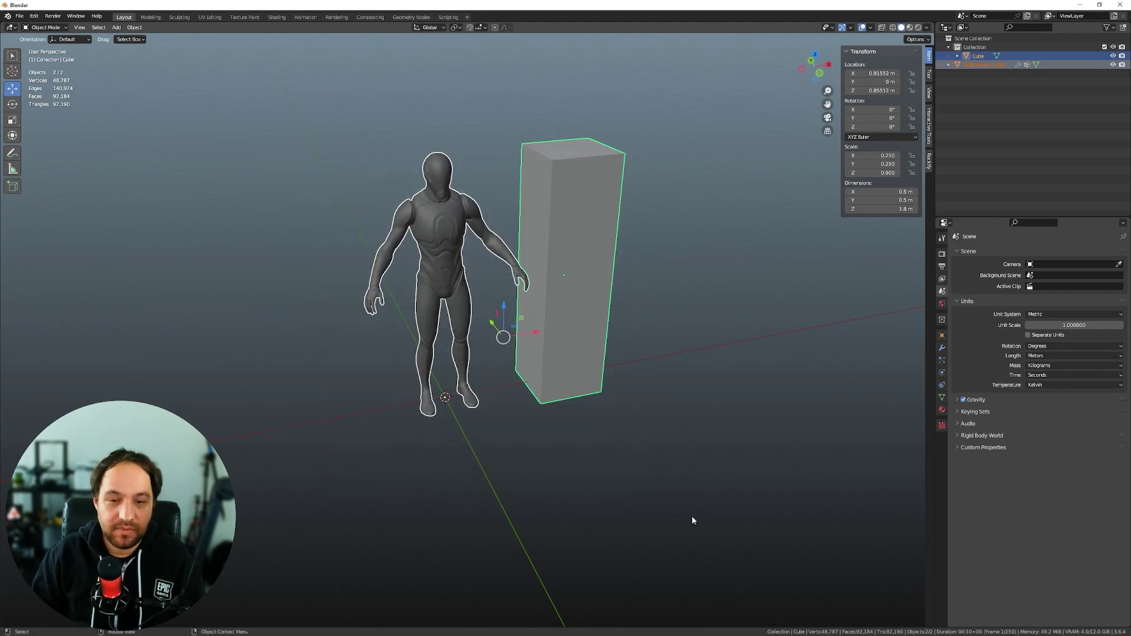
left_click_drag(494, 327, 603, 298)
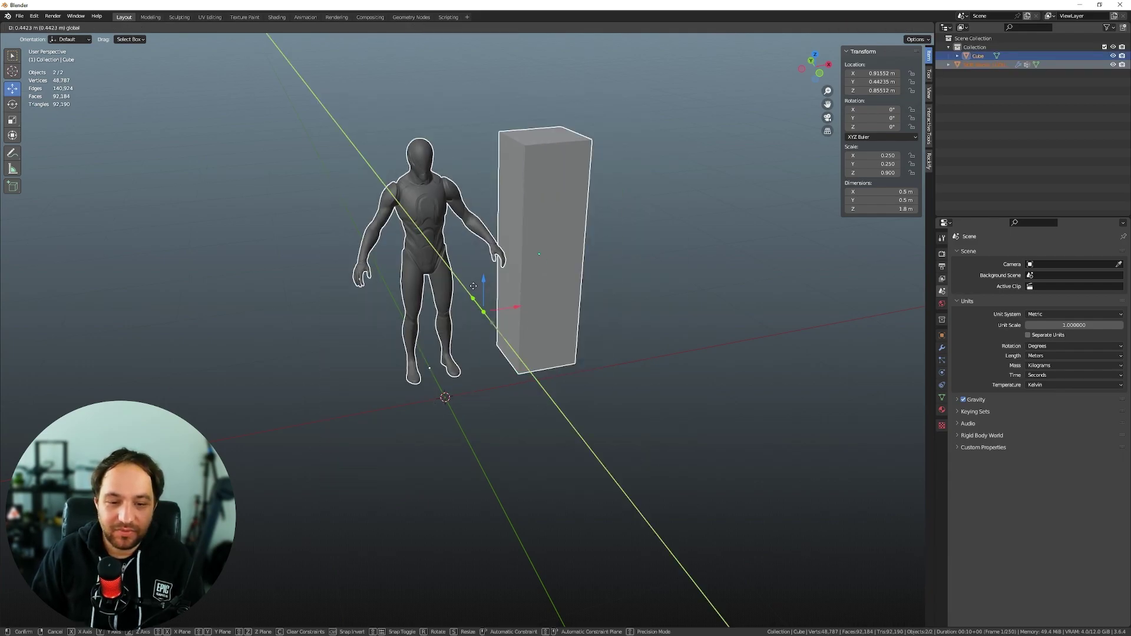
left_click(602, 299)
middle_click_drag(602, 299, 536, 366)
Add a cube, raise it, shrink it to about 1.1 m, and enter Edit Mode.
key("shift+a")
mouse_move(511, 366)
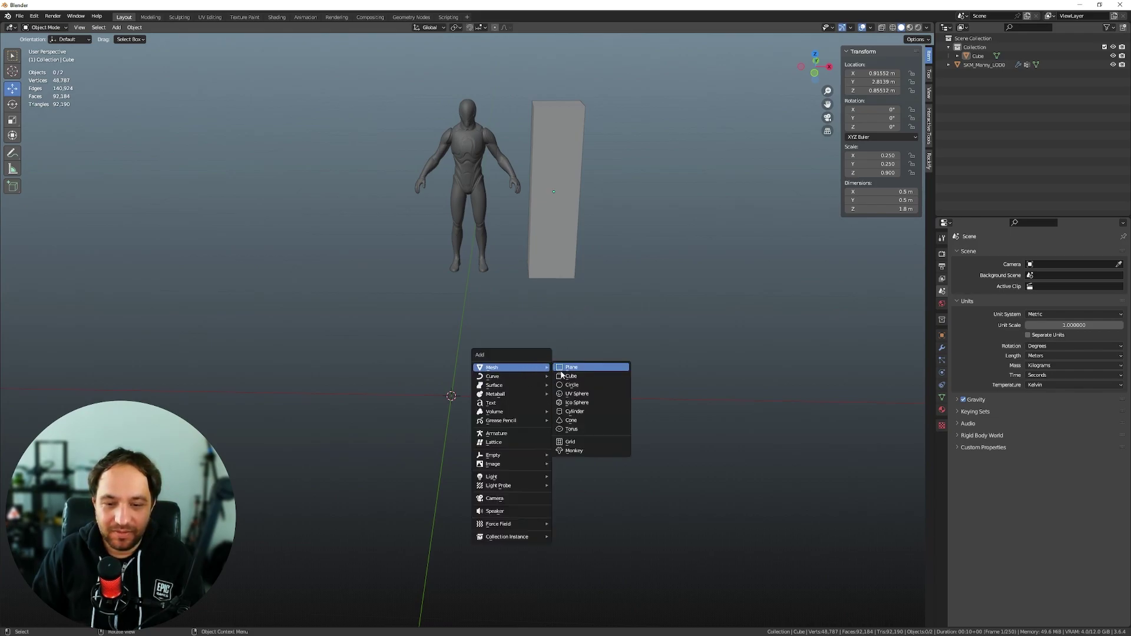
left_click(571, 384)
mouse_move(566, 441)
middle_mouse_down()
mouse_move(647, 437)
mouse_move(590, 384)
middle_mouse_up()
scroll(647, 438, "down", 4)
left_click_drag(448, 289, 451, 204)
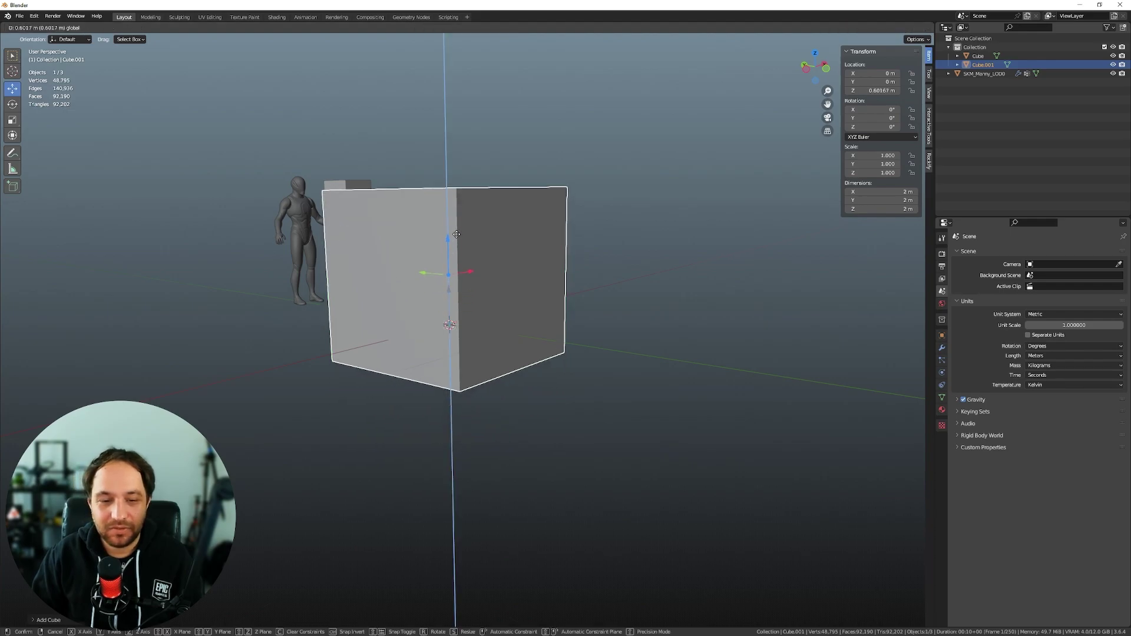
mouse_move(592, 312)
middle_mouse_down()
mouse_move(546, 289)
mouse_move(552, 340)
middle_mouse_up()
key("shift+space")
key("s")
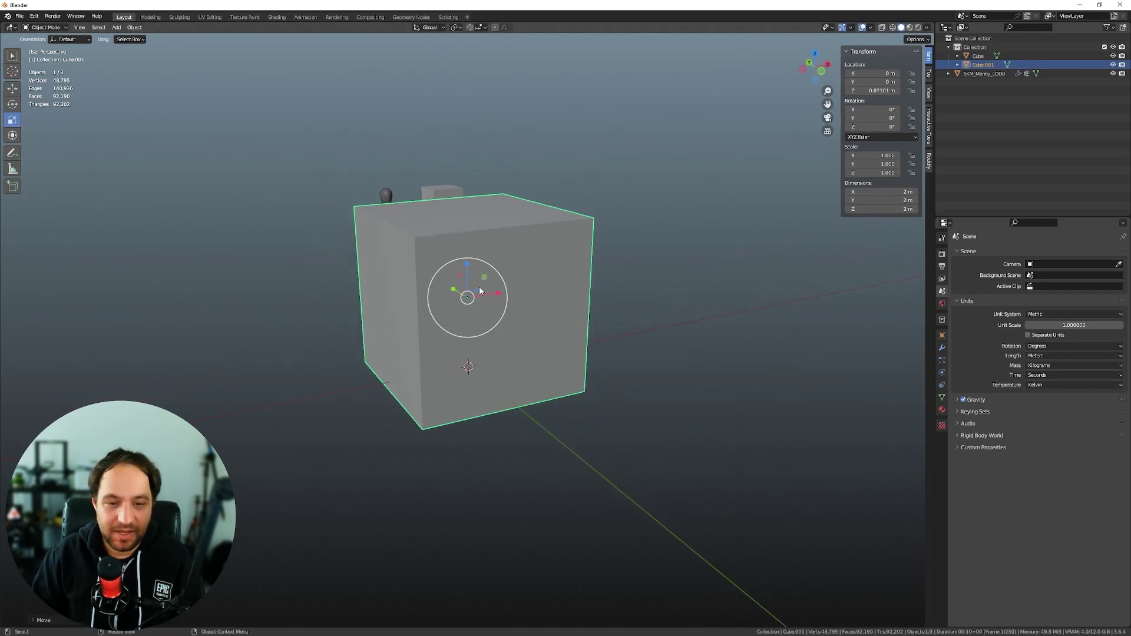
left_click_drag(493, 272, 485, 267)
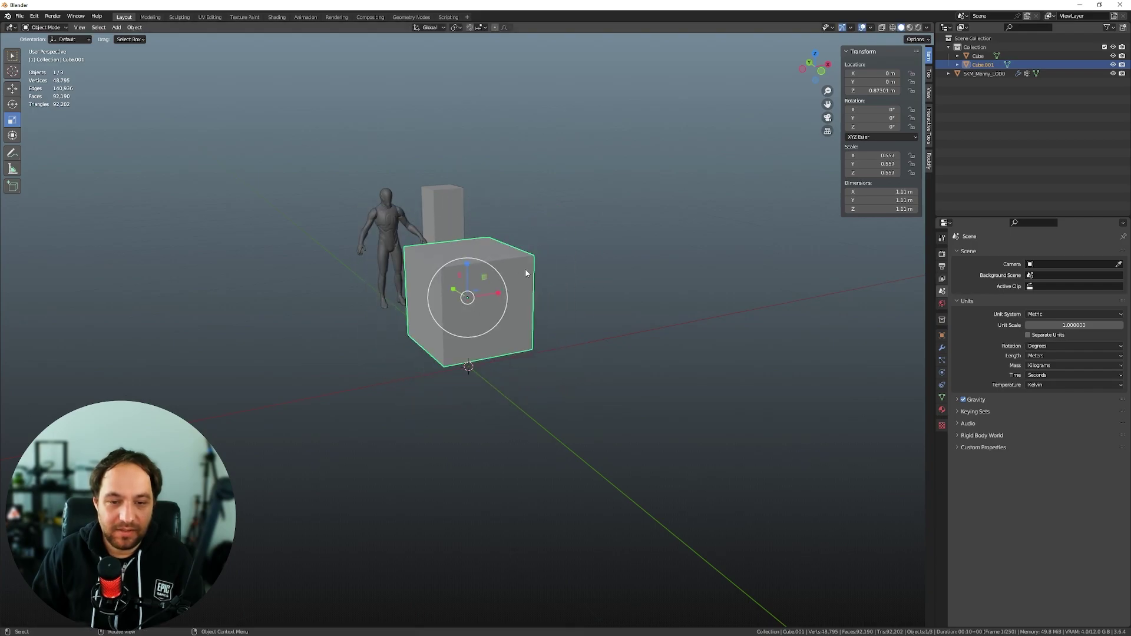
key("Tab")
Select the cube's top face, extrude it upward and enlarge it.
left_click(489, 251)
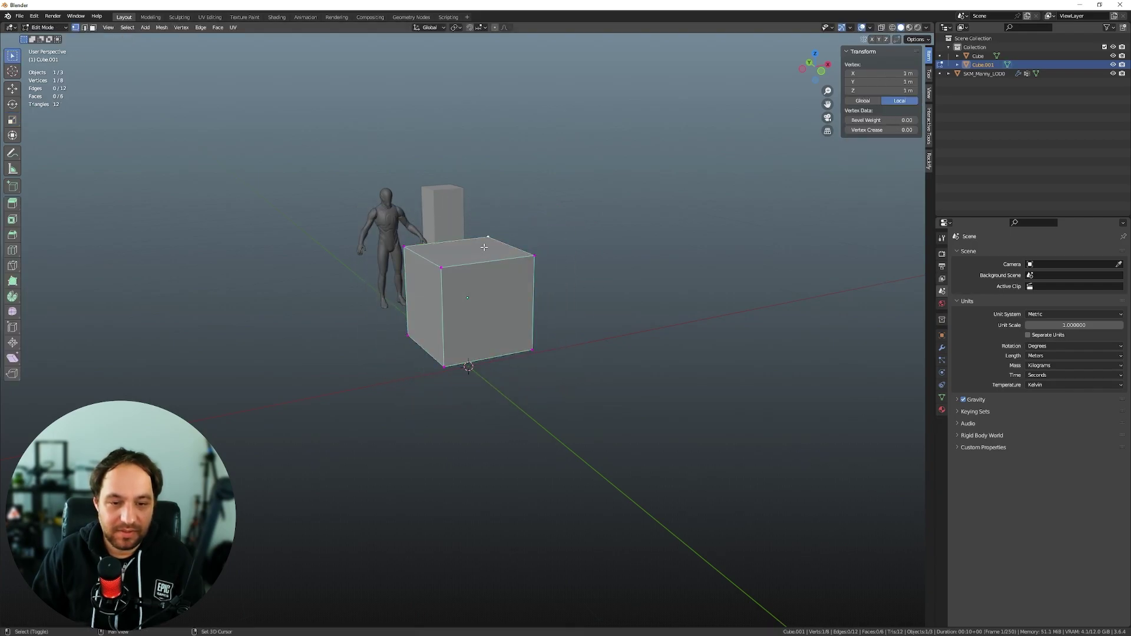
middle_click_drag(484, 247, 483, 310, "shift")
key("3")
left_click(484, 310)
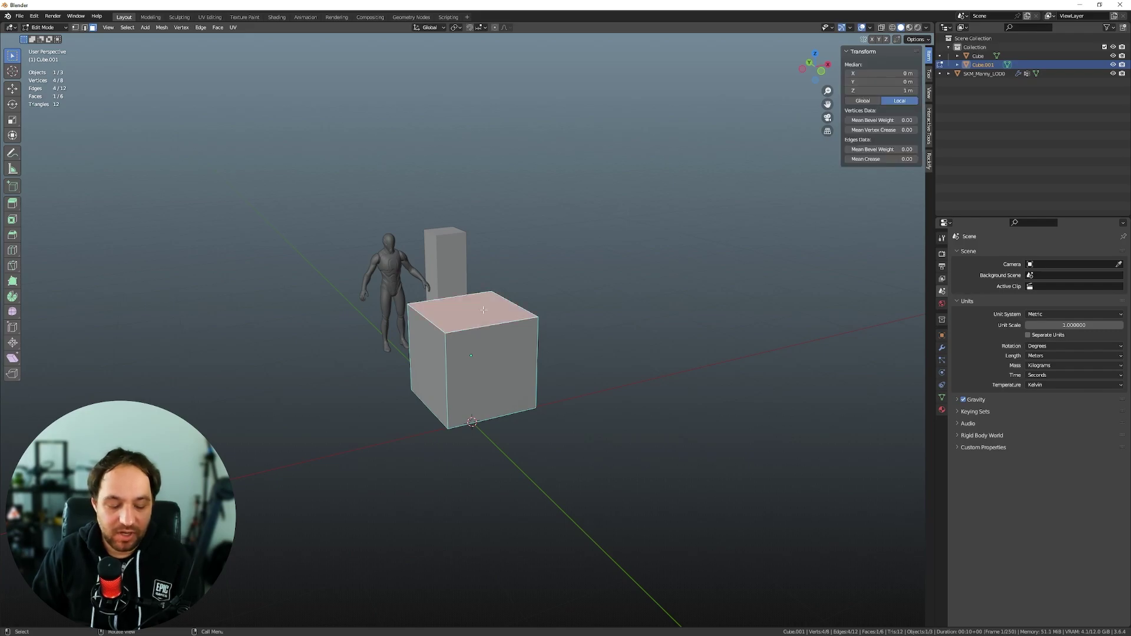
key("e")
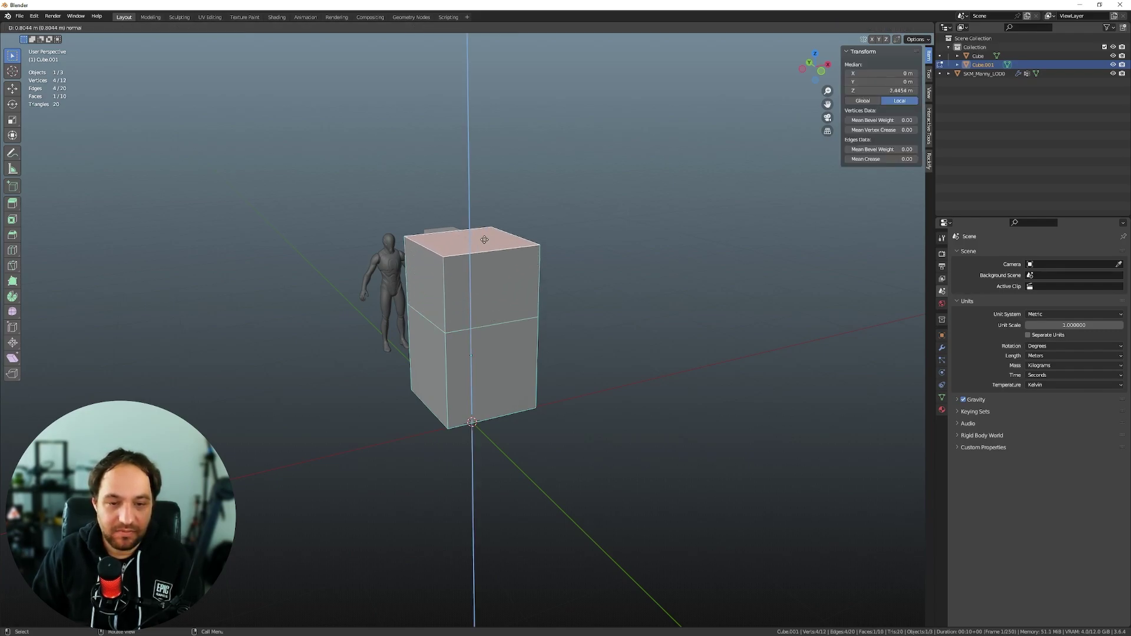
left_click(484, 237)
key("s")
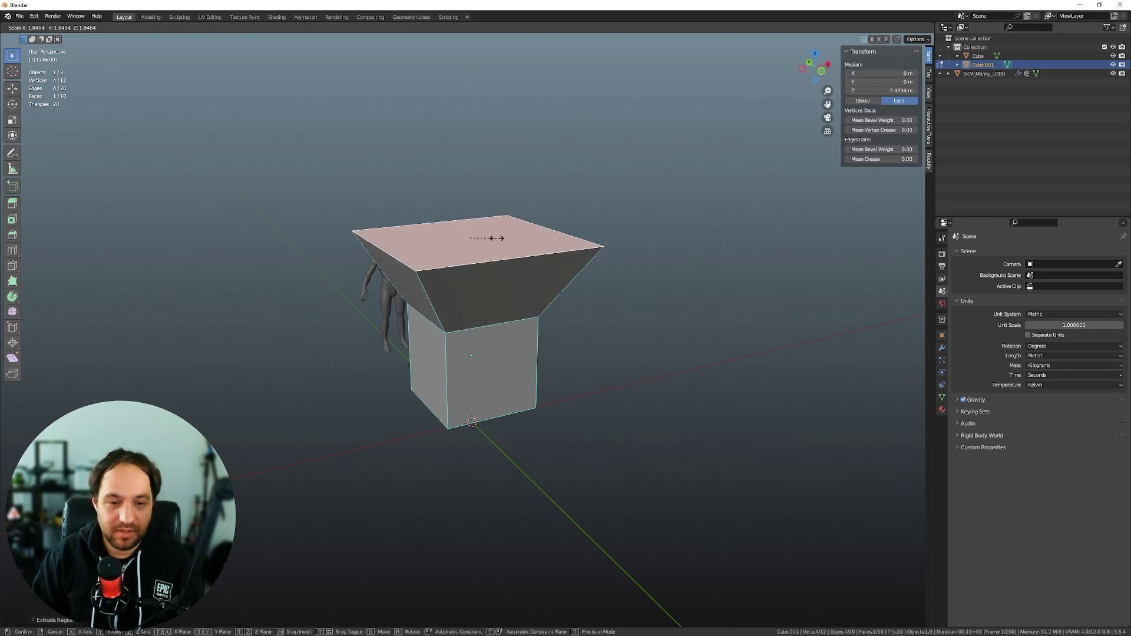
left_click(492, 238)
Extrude the top face twice more, narrowing it, to form a stacked tower.
key("e")
left_click(463, 116)
key("s")
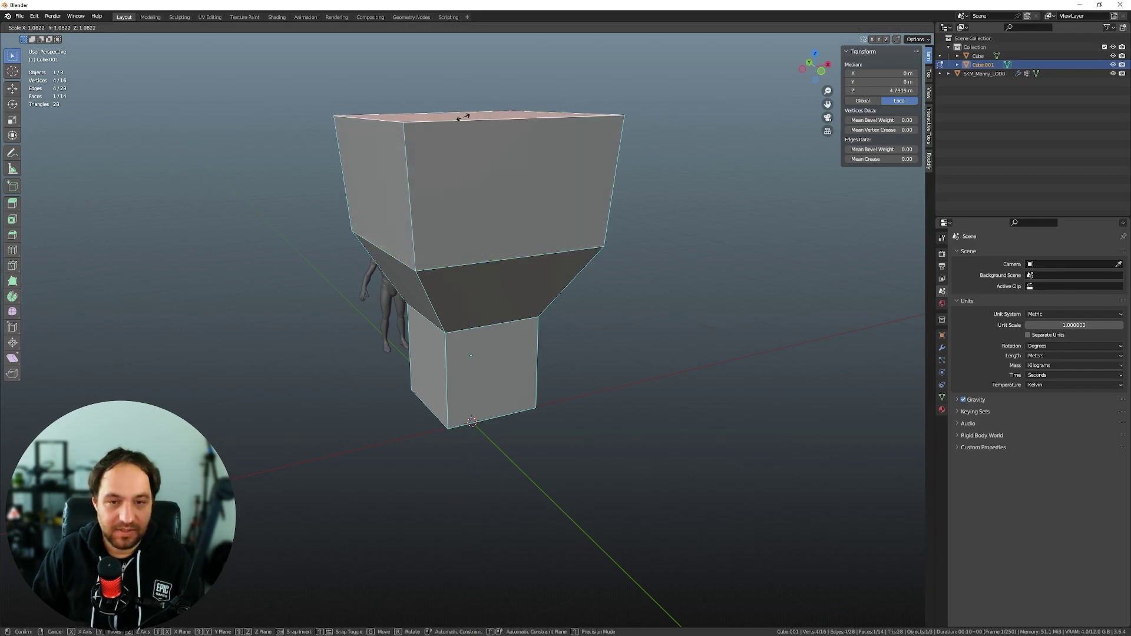
left_click(531, 165)
middle_click_drag(531, 166, 531, 178, "shift")
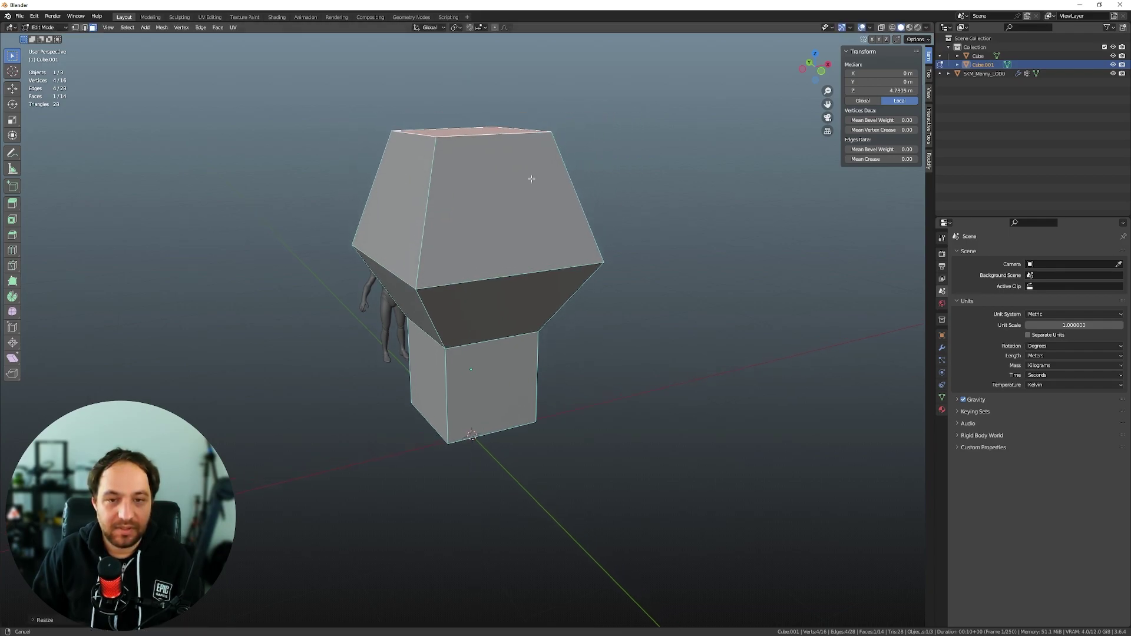
key("e")
left_click(485, 73)
middle_click_drag(485, 73, 485, 153, "shift")
mouse_move(494, 218)
middle_mouse_down()
mouse_move(483, 273)
mouse_move(495, 313)
middle_mouse_up()
In Object Mode, scale the tower to about 3.2 m tall and lower it.
key("Tab")
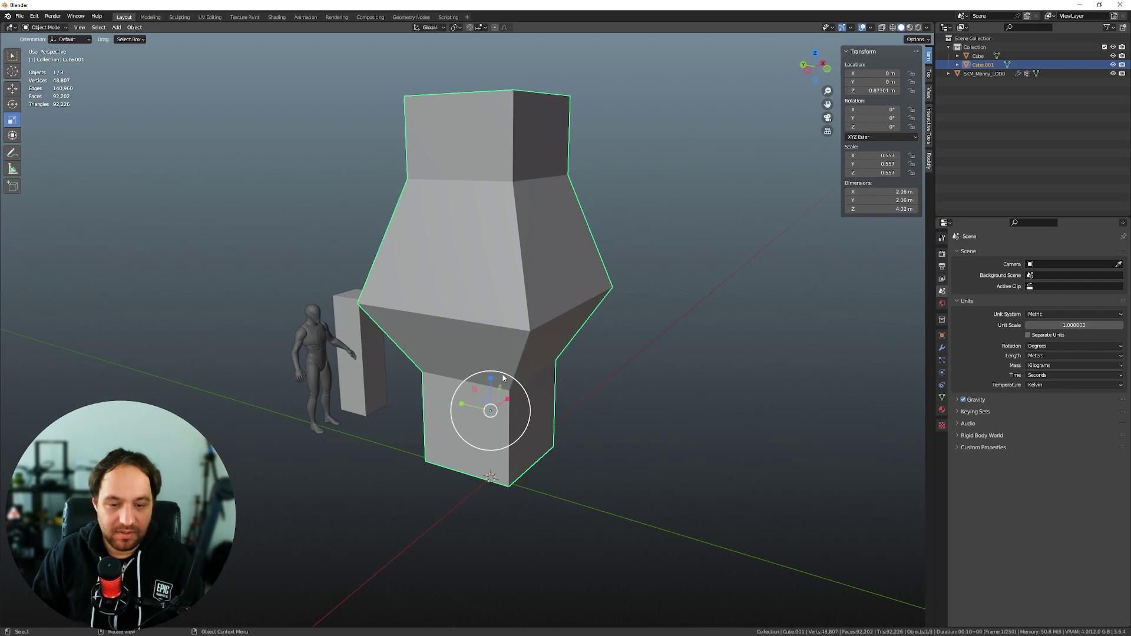
left_click_drag(503, 377, 495, 387)
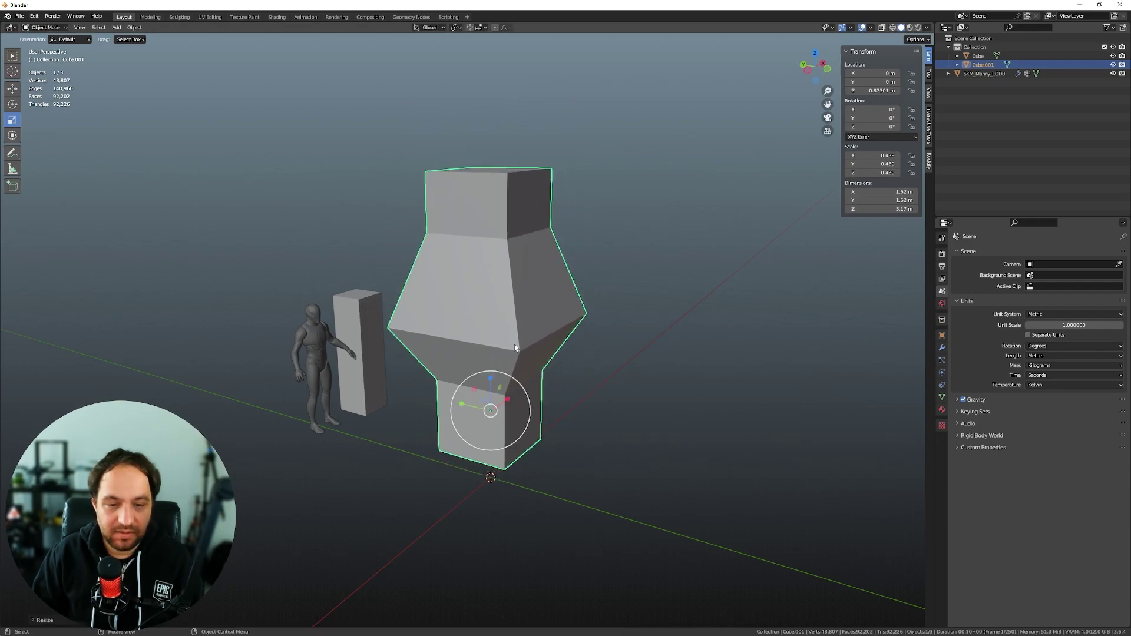
key("shift+space")
key("g")
left_click_drag(490, 381, 488, 409)
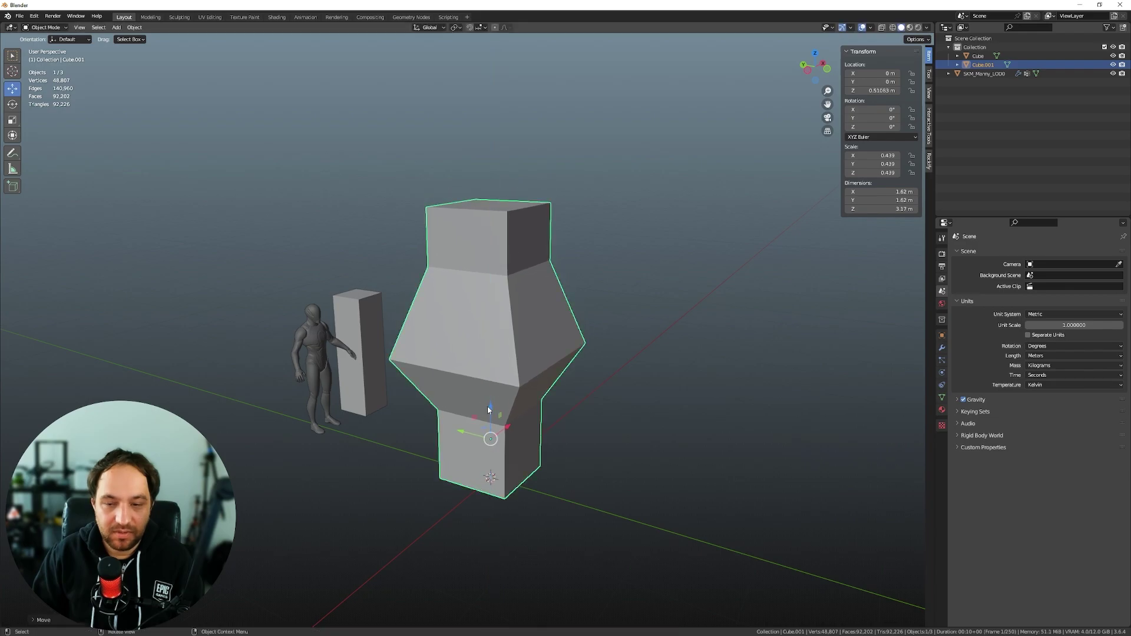
key("alt+a")
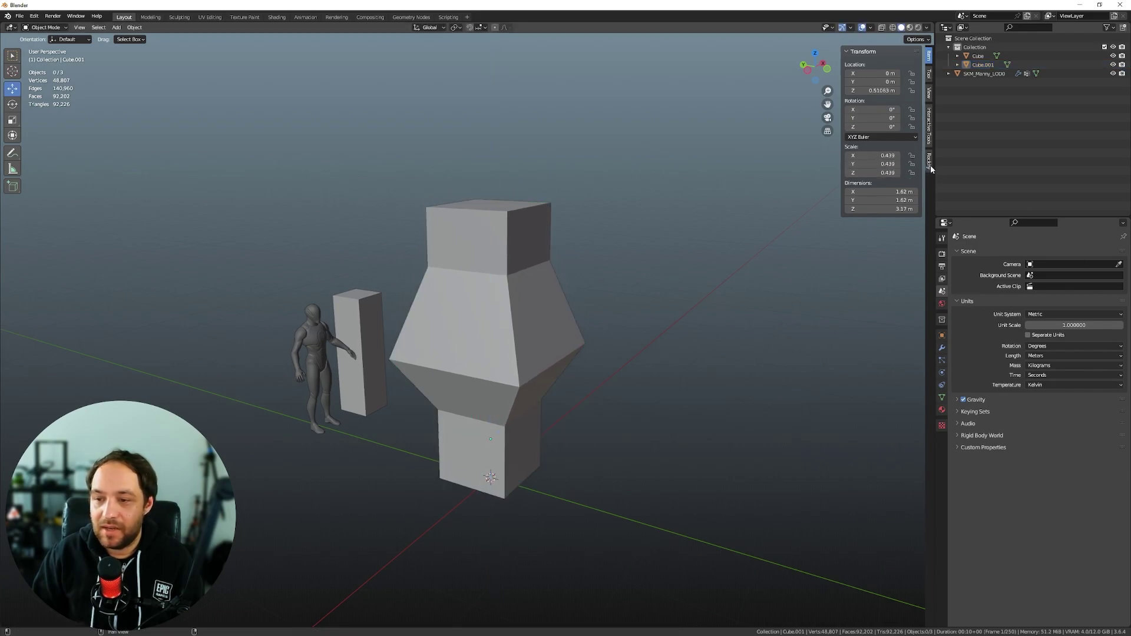
Smooth-shade the tower and choose the Volcanic preset in the Rockify panel.
left_click(930, 160)
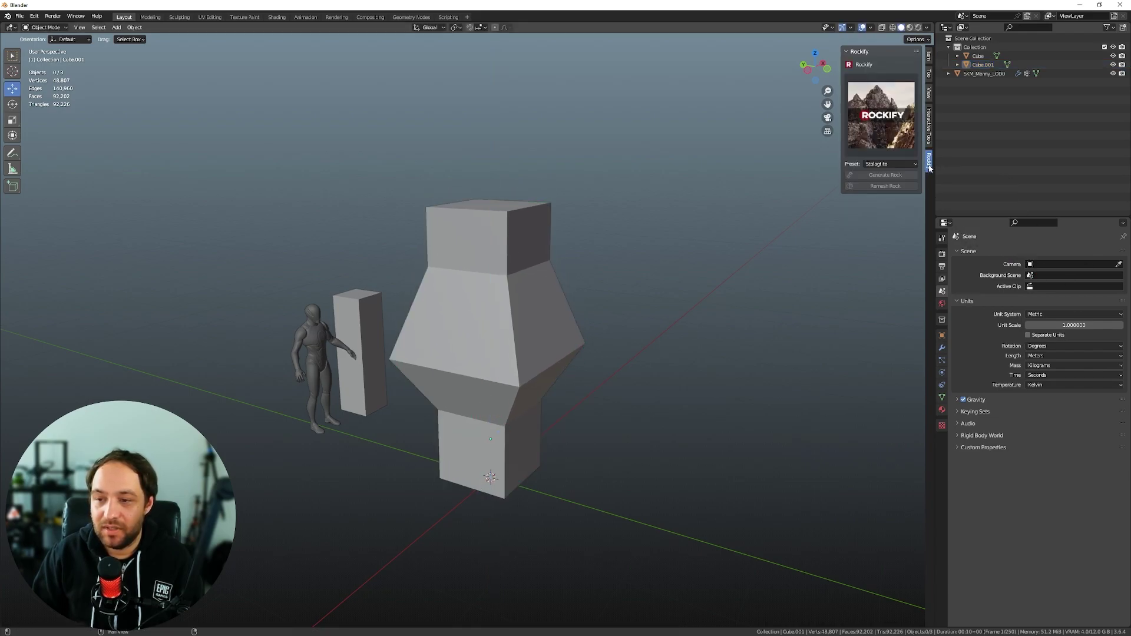
left_click(559, 354)
middle_click_drag(593, 366, 485, 286)
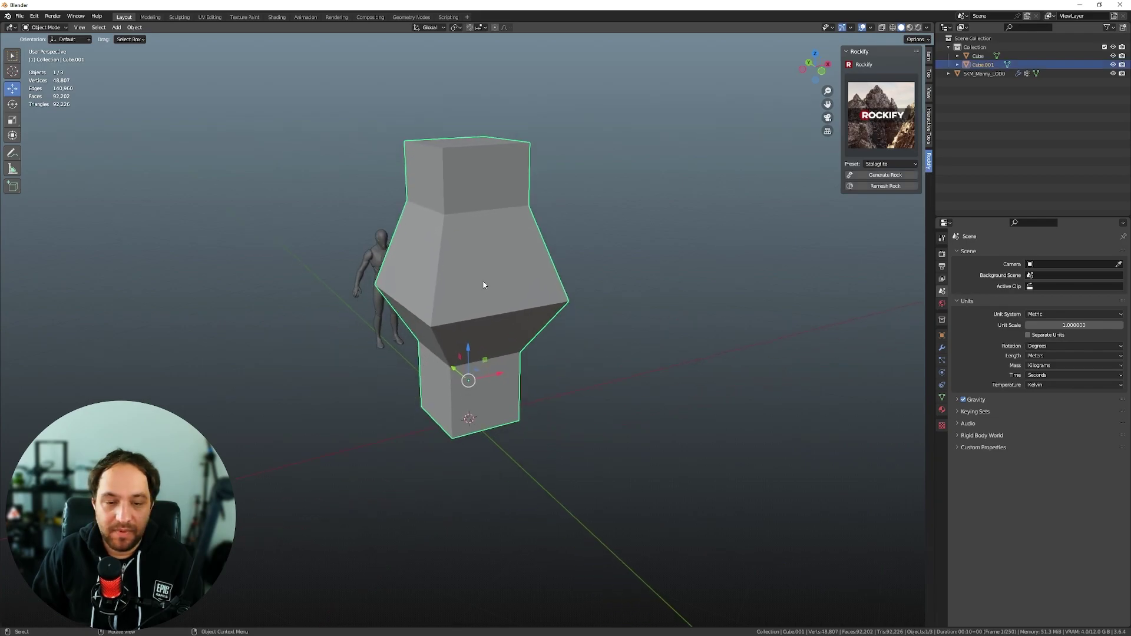
right_click(466, 295)
left_click(462, 304)
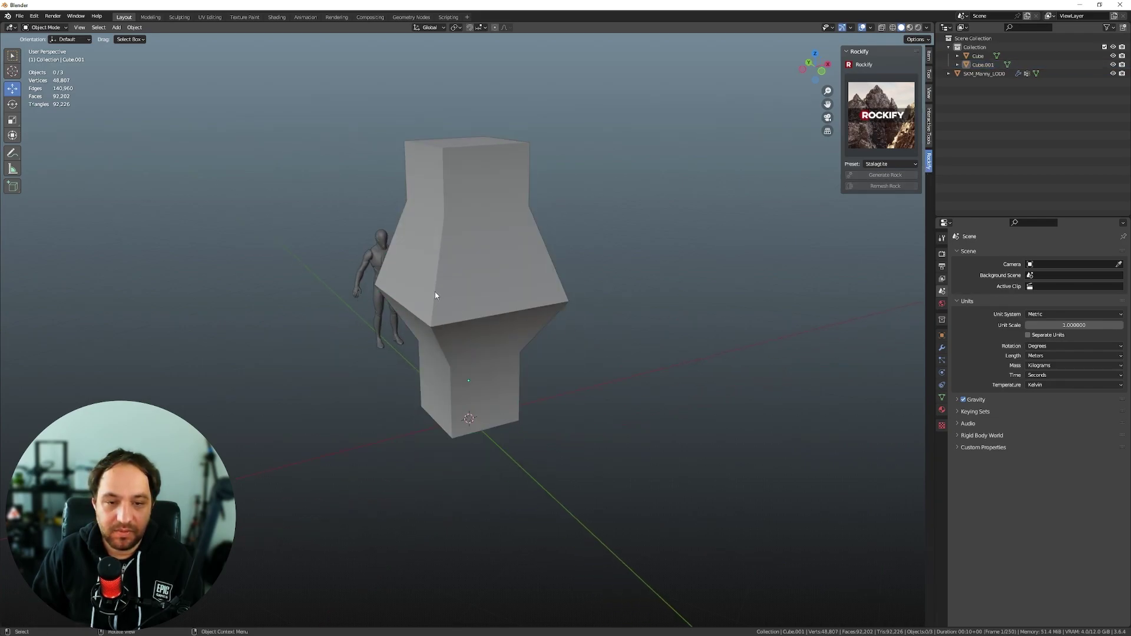
left_click(875, 165)
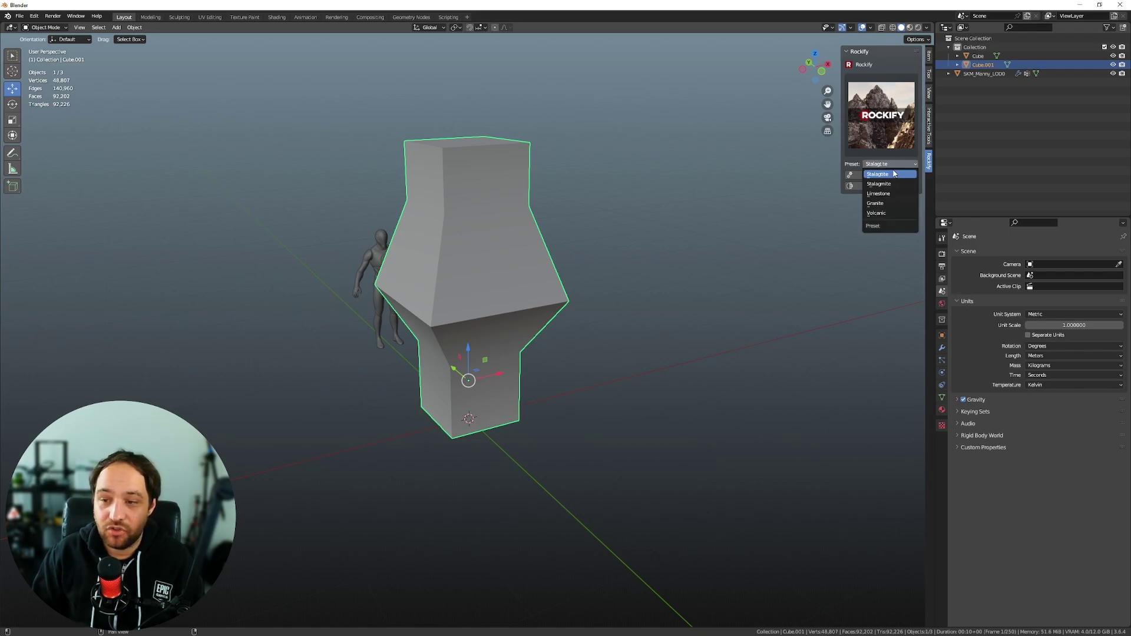
left_click(880, 215)
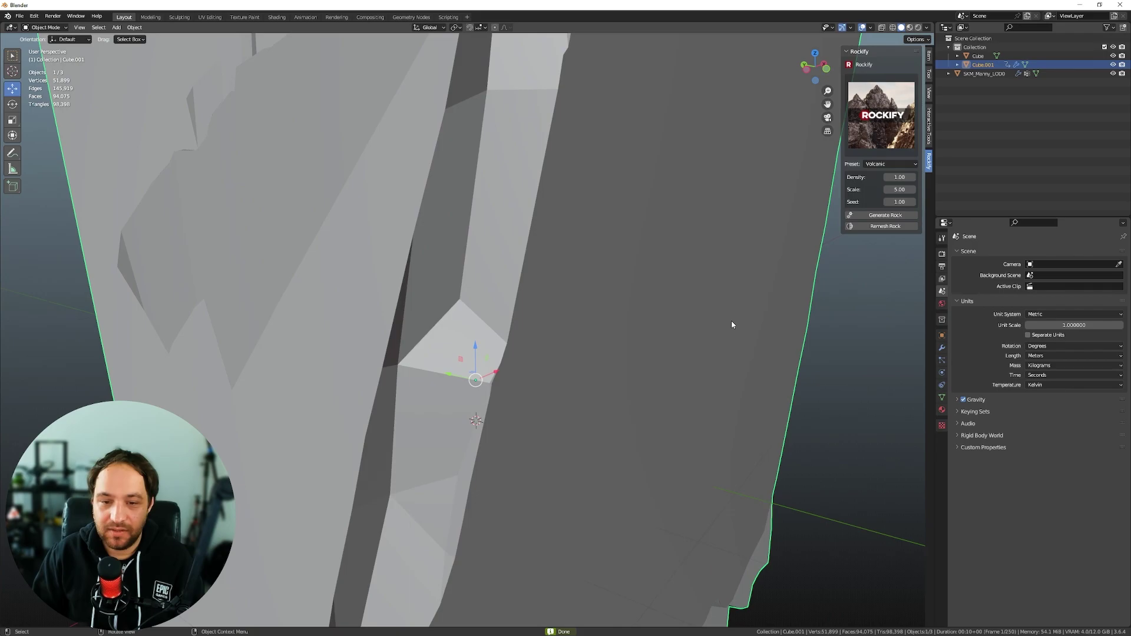
Set the Rockify rock Scale to 2.00.
scroll(731, 321, "down", 8)
mouse_move(730, 320)
middle_mouse_down()
mouse_move(619, 336)
mouse_move(641, 328)
mouse_move(601, 295)
mouse_move(613, 309)
mouse_move(489, 319)
mouse_move(545, 304)
middle_mouse_up()
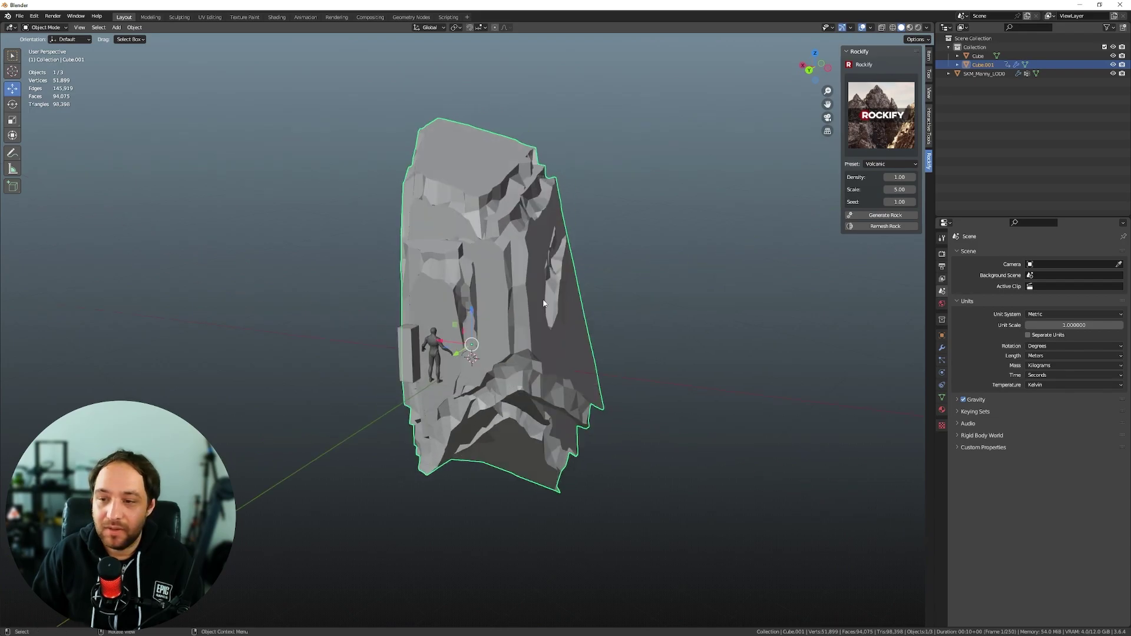
scroll(543, 303, "up", 3)
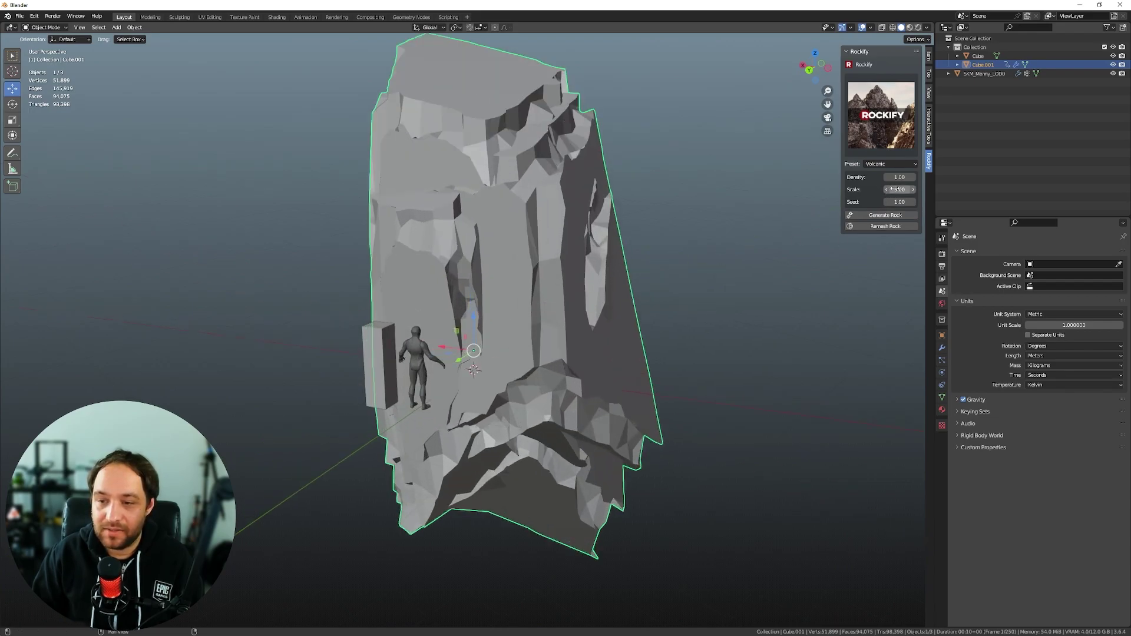
type("2")
key("Return")
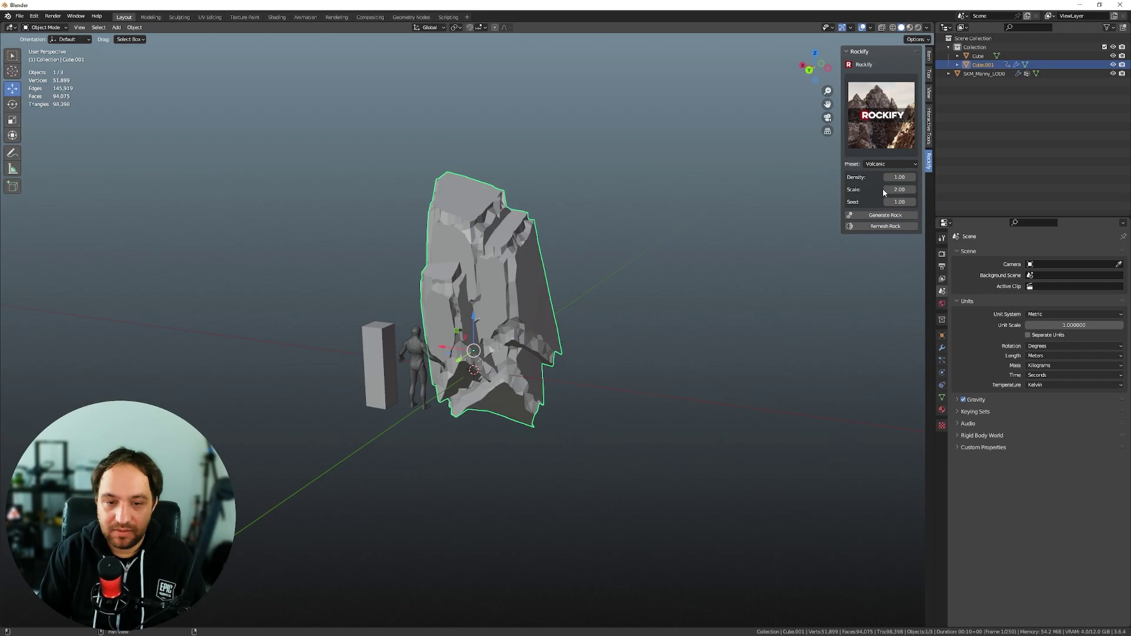
Reselect the rock and raise its Seed to about 4.87 for a new shape.
left_click(567, 263)
mouse_move(567, 263)
middle_mouse_down()
mouse_move(441, 320)
mouse_move(479, 315)
mouse_move(473, 305)
middle_mouse_up()
left_click(473, 306)
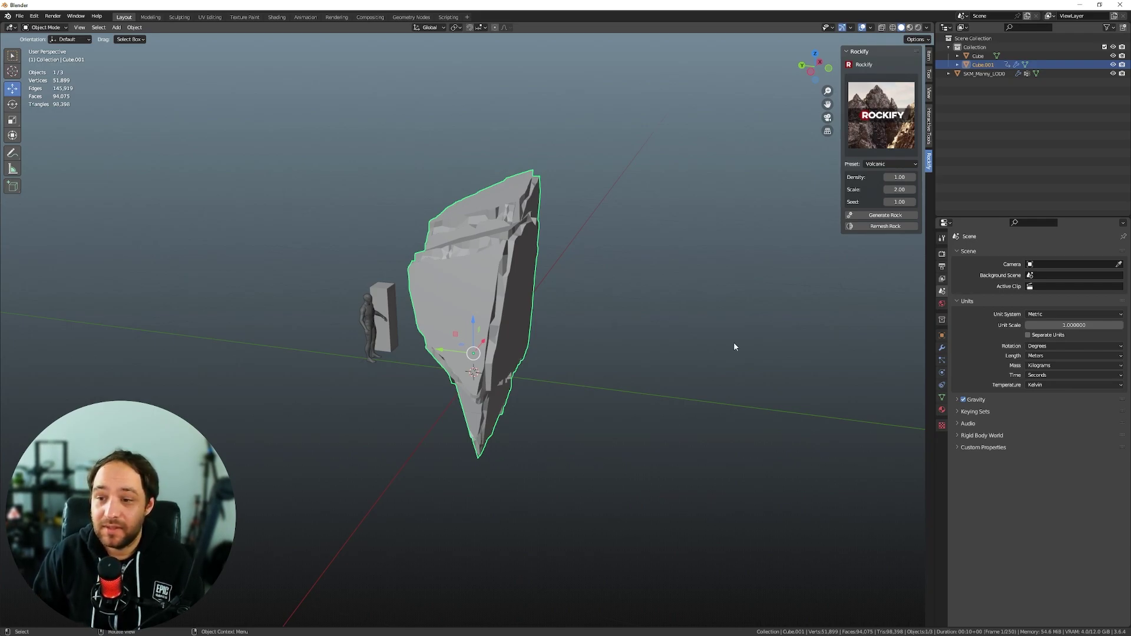
left_click_drag(899, 202, 922, 201)
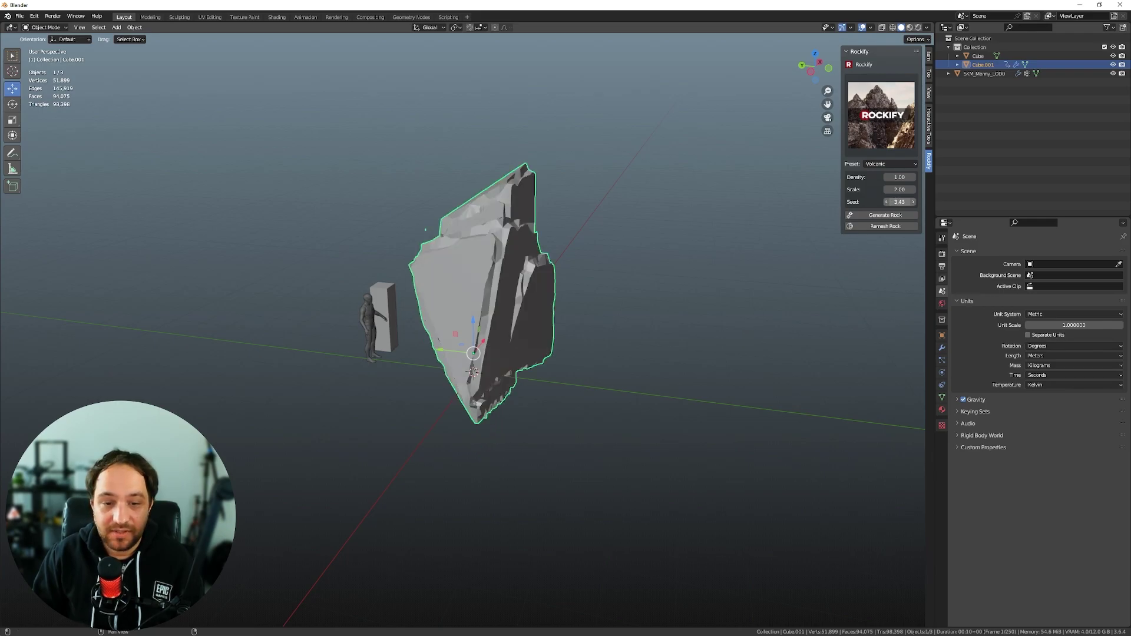
mouse_move(591, 288)
middle_mouse_down()
mouse_move(669, 281)
mouse_move(550, 305)
mouse_move(529, 330)
mouse_move(596, 283)
middle_mouse_up()
scroll(525, 327, "up", 2)
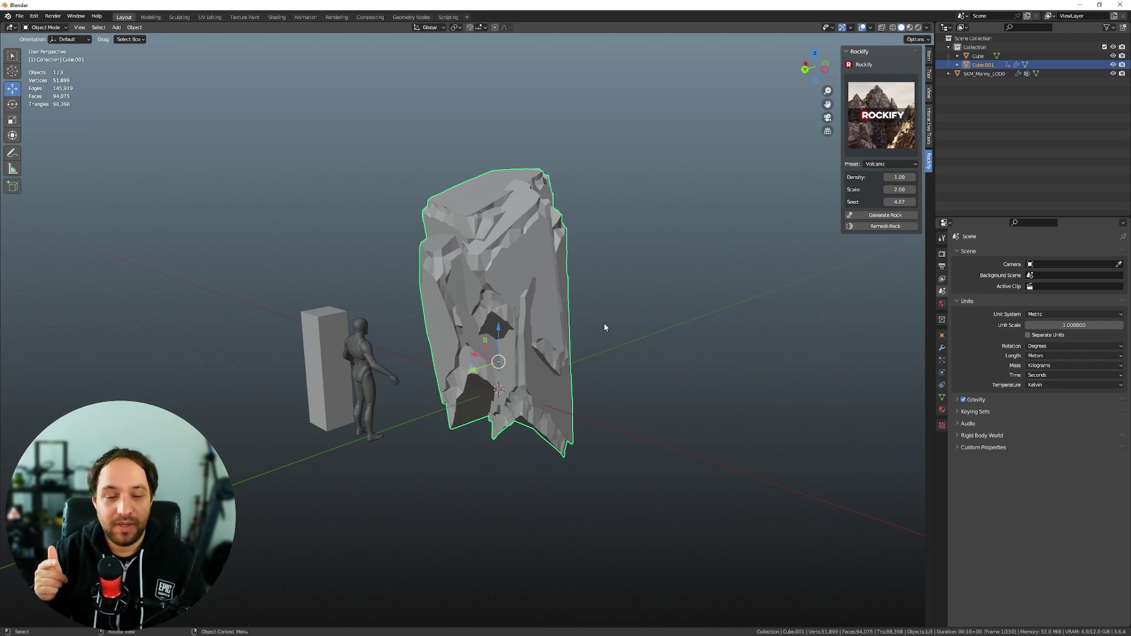
Enter Edit Mode on the base mesh, try rock scale 1.00, then restore 2.00.
key("Tab")
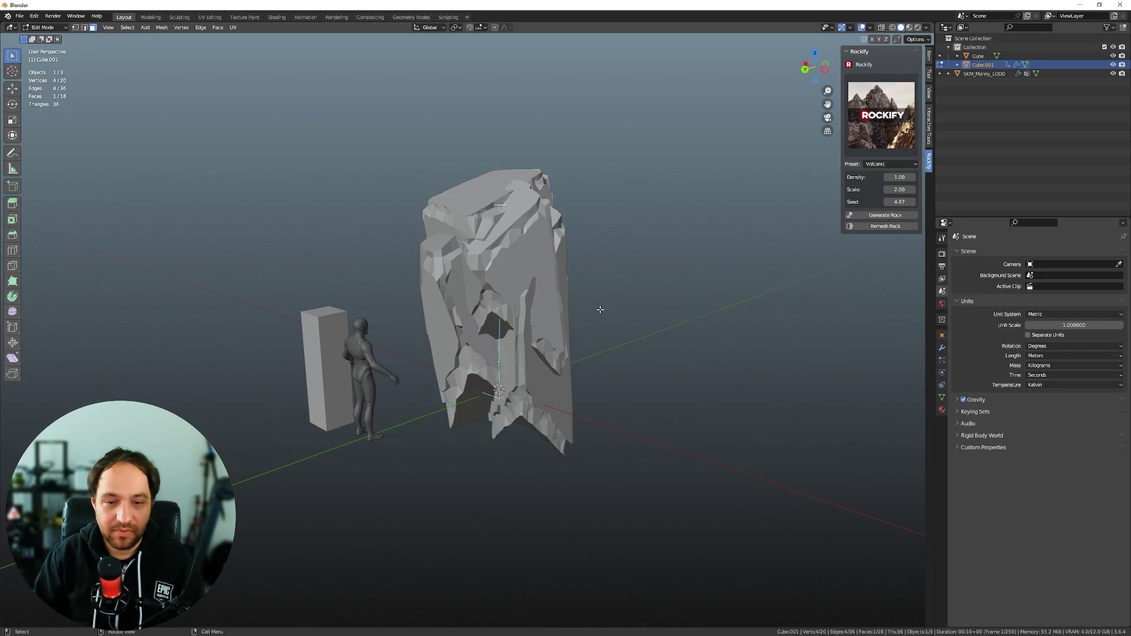
mouse_move(600, 309)
middle_mouse_down()
mouse_move(529, 321)
mouse_move(532, 286)
middle_mouse_up()
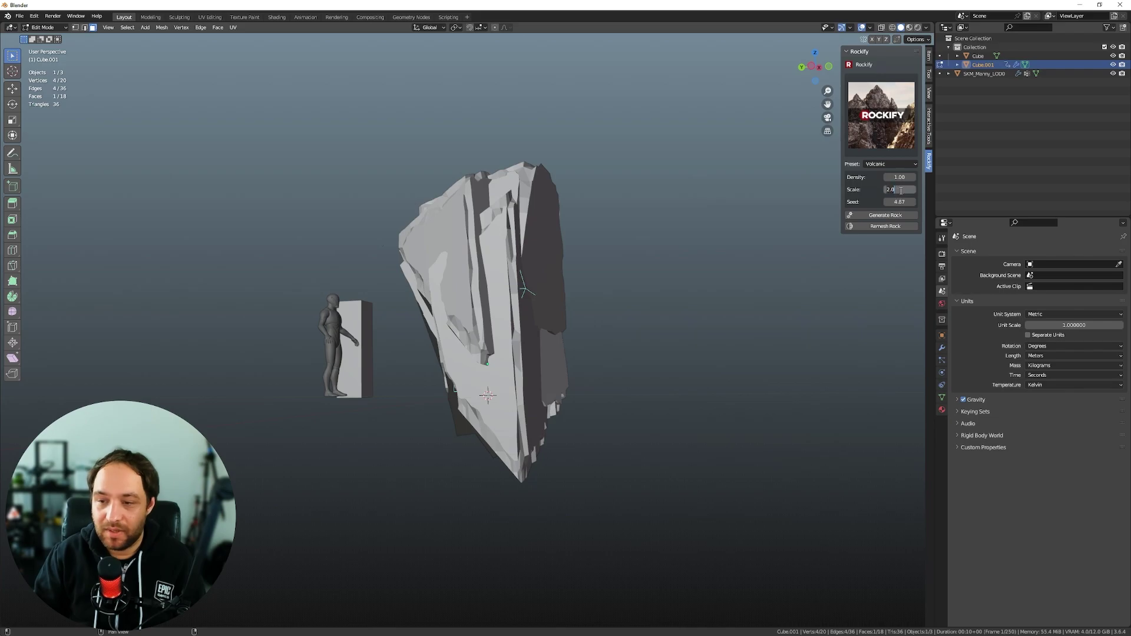
type("1")
key("Return")
middle_click_drag(636, 224, 865, 246)
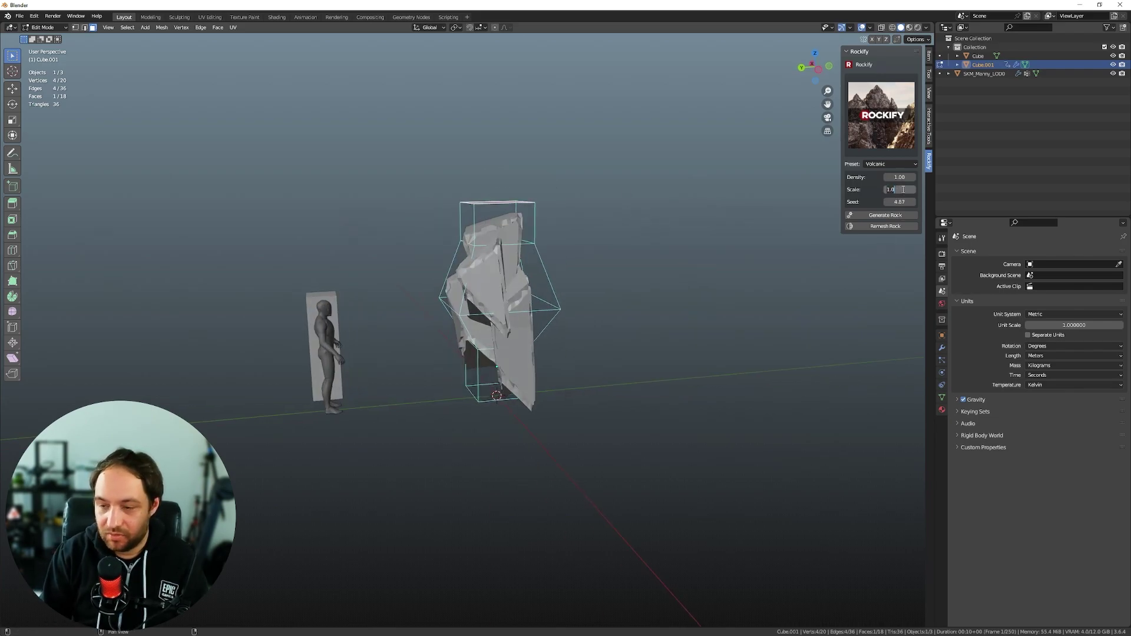
type("2")
key("Return")
Using wireframe view, select the right side face of the base mesh.
left_click(892, 28)
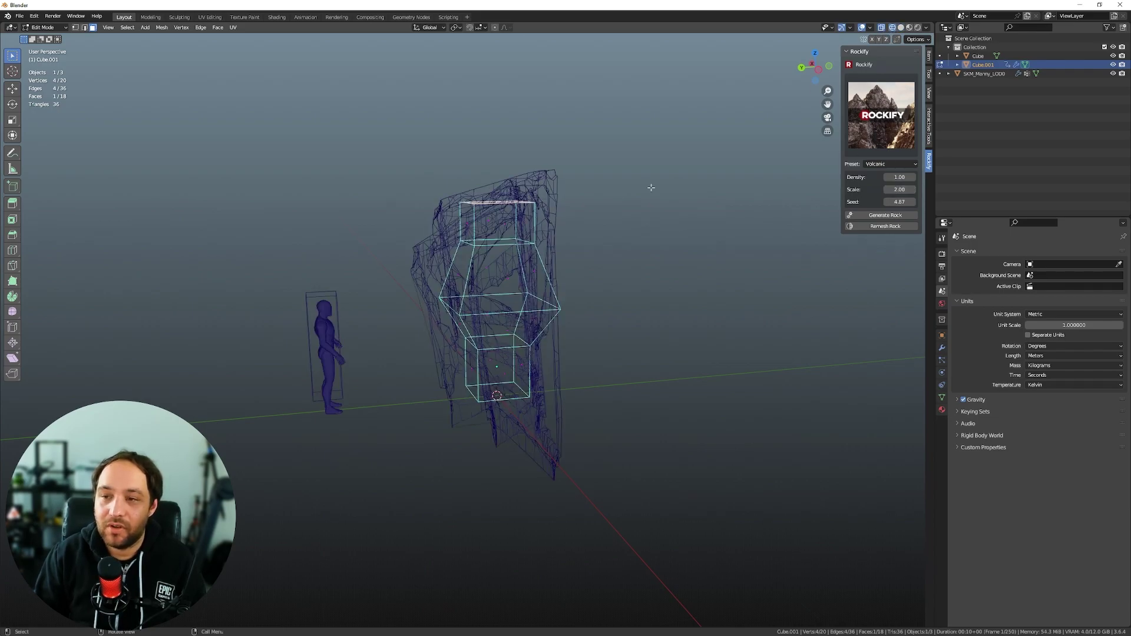
mouse_move(583, 192)
middle_mouse_down()
mouse_move(581, 259)
mouse_move(526, 226)
mouse_move(786, 147)
middle_mouse_up()
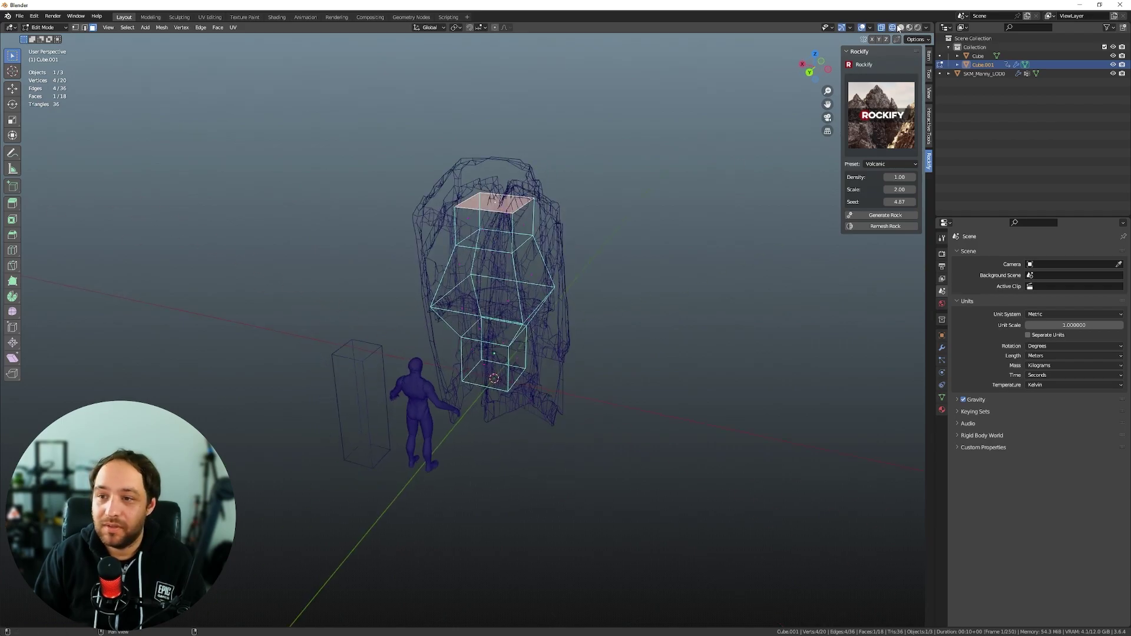
left_click(538, 283)
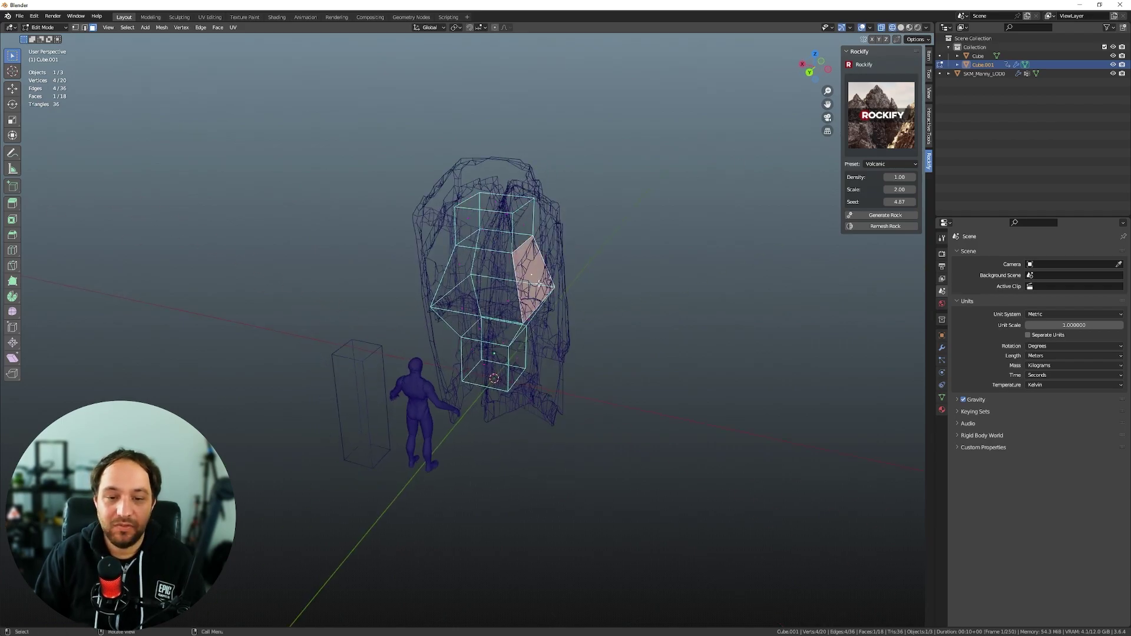
left_click(900, 30)
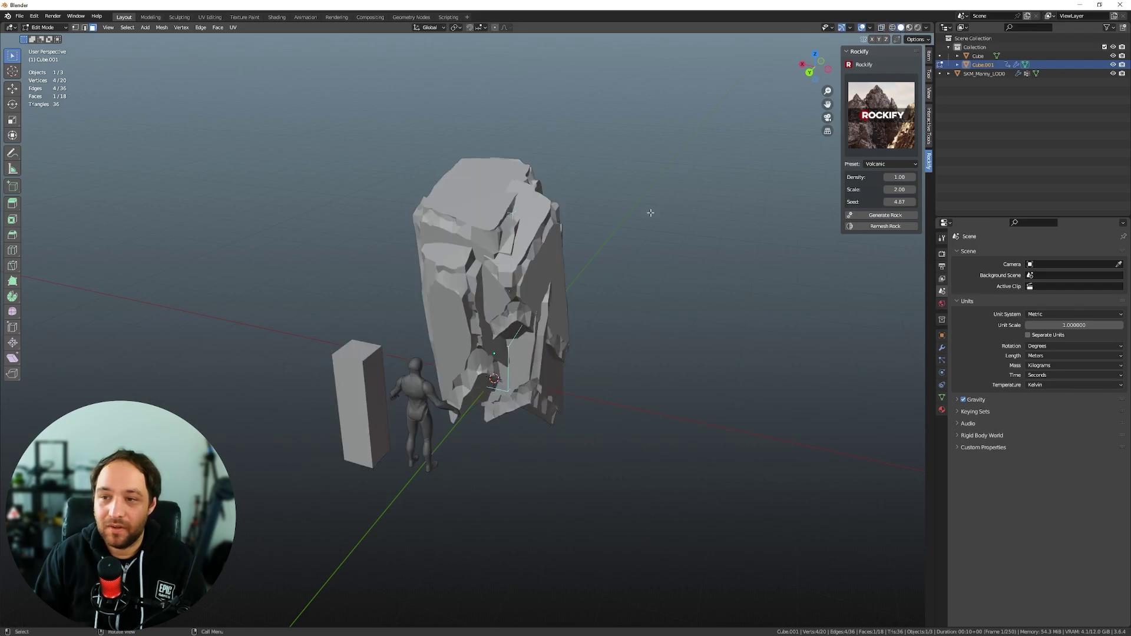
middle_click_drag(651, 209, 535, 258)
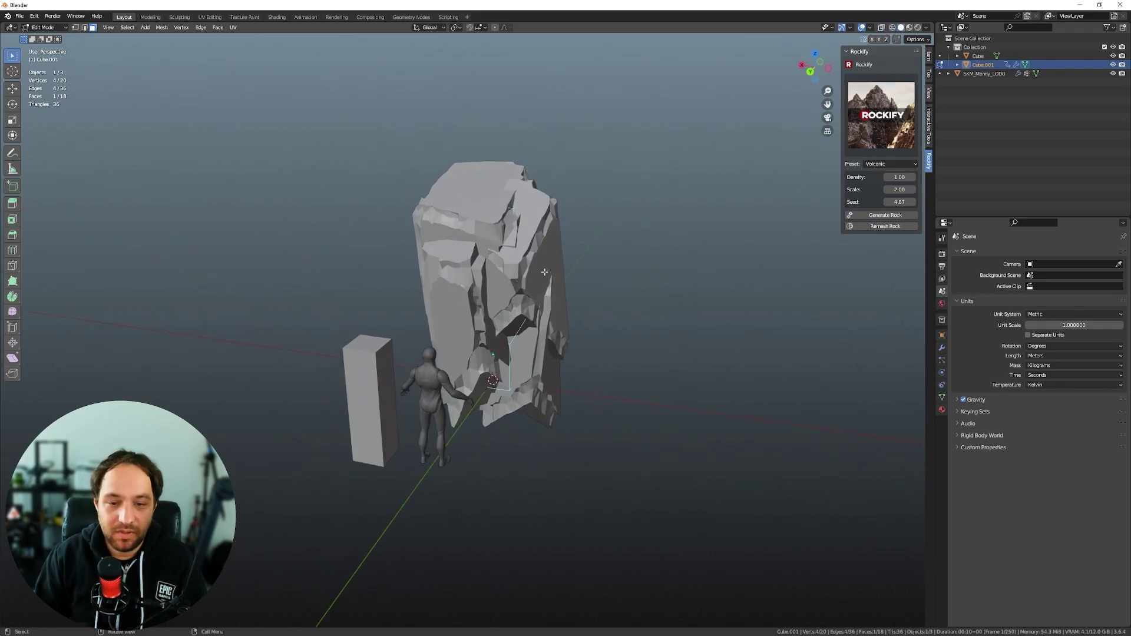
Extrude the side face and move it far outward into a long overhang.
key("e")
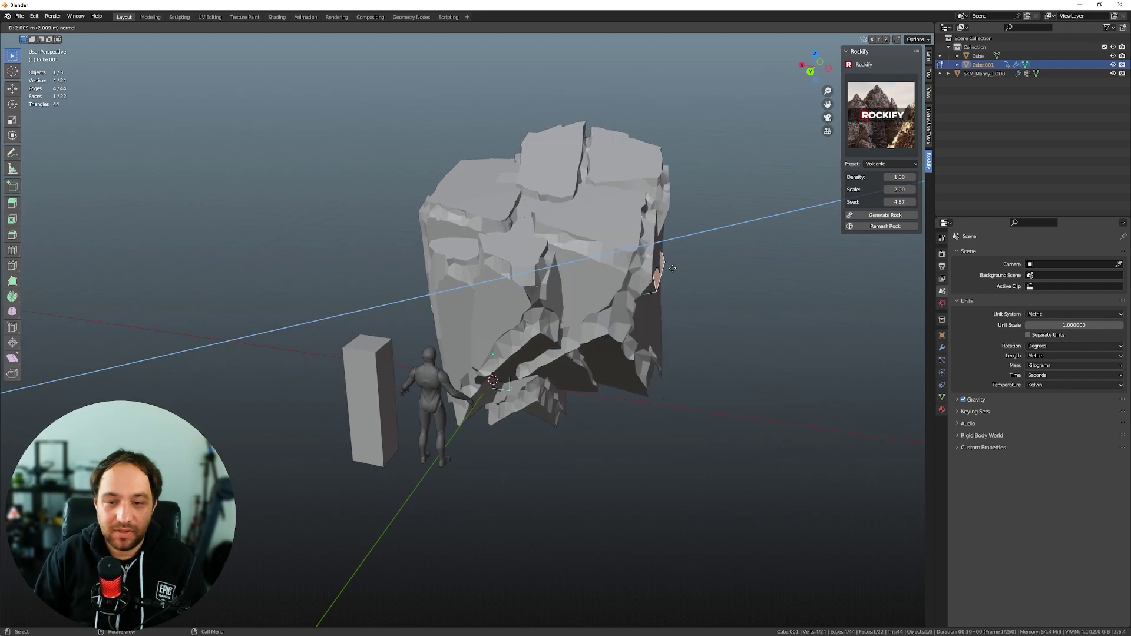
left_click(672, 268)
middle_click_drag(672, 268, 285, 287)
key("g")
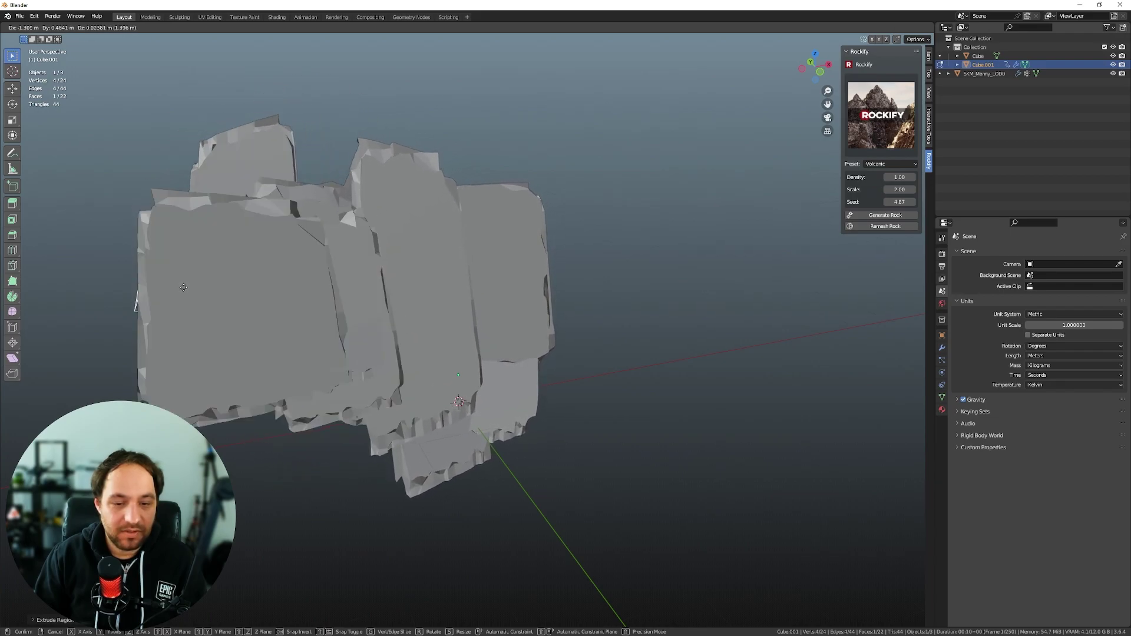
left_click(183, 287)
middle_click_drag(183, 287, 394, 300)
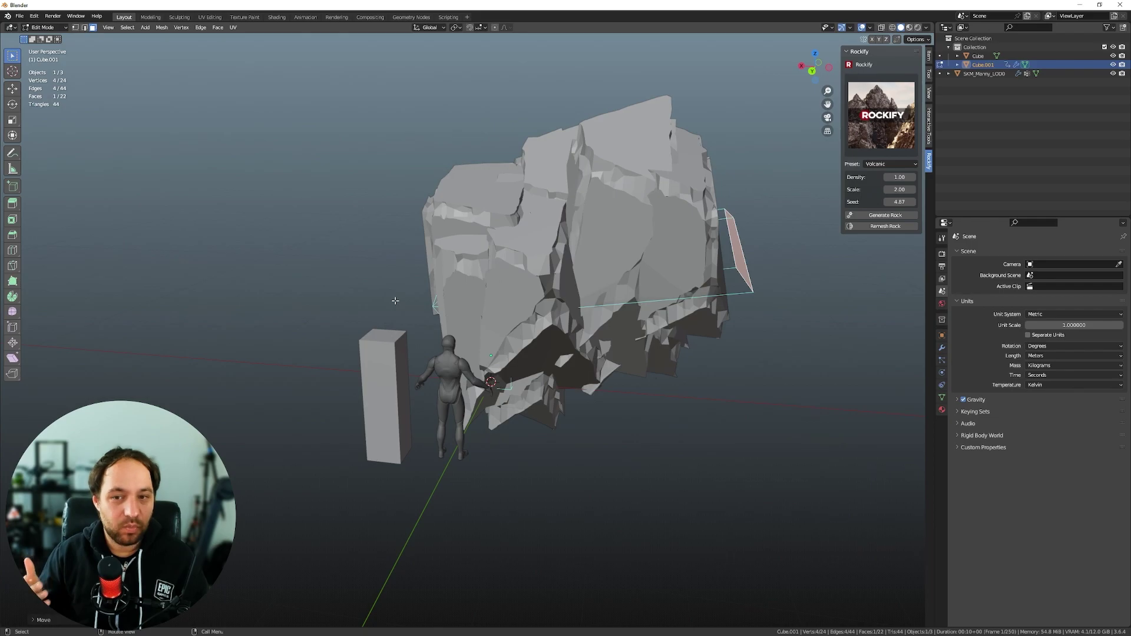
middle_click_drag(395, 301, 362, 301, "shift")
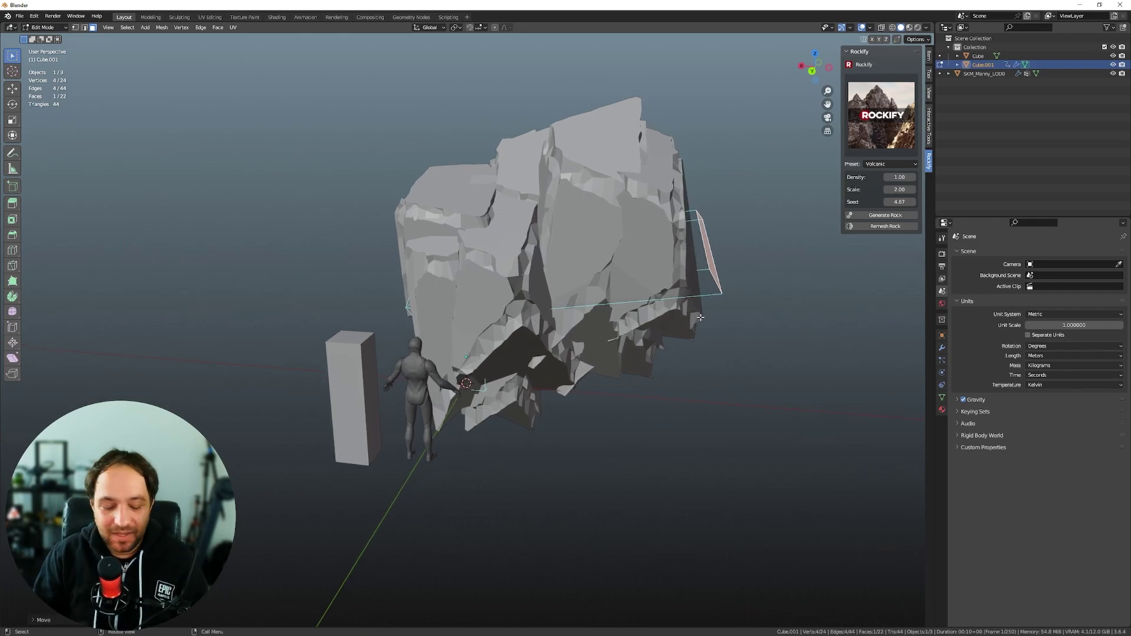
key("shift+z")
middle_click_drag(700, 317, 607, 312)
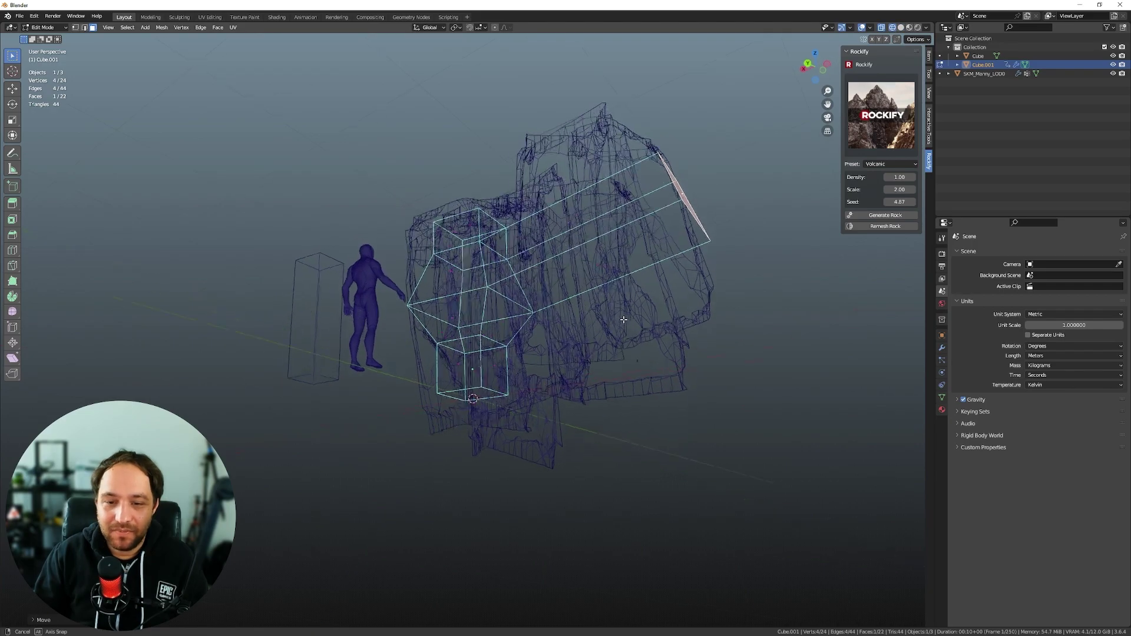
Loop-cut the side extension, extrude its bottom face far downward, and return to Object Mode.
left_click(13, 254)
mouse_move(589, 243)
left_mouse_down()
mouse_move(602, 254)
mouse_move(589, 255)
left_mouse_up()
mouse_move(590, 255)
middle_mouse_down()
mouse_move(561, 305)
mouse_move(565, 291)
middle_mouse_up()
key("3")
left_click(566, 295)
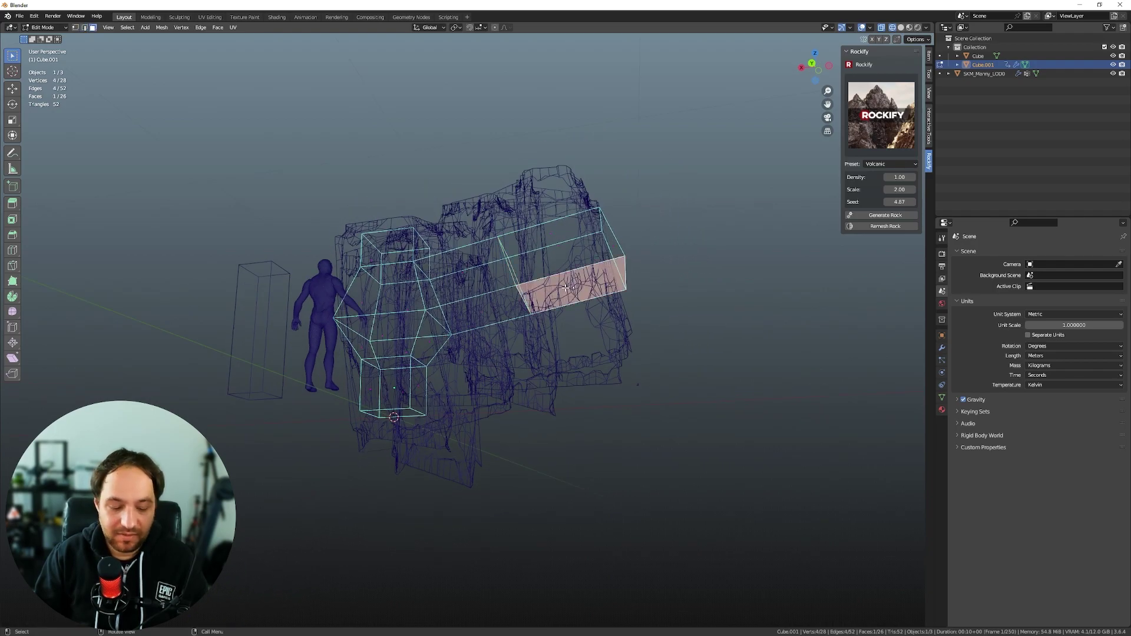
key("e")
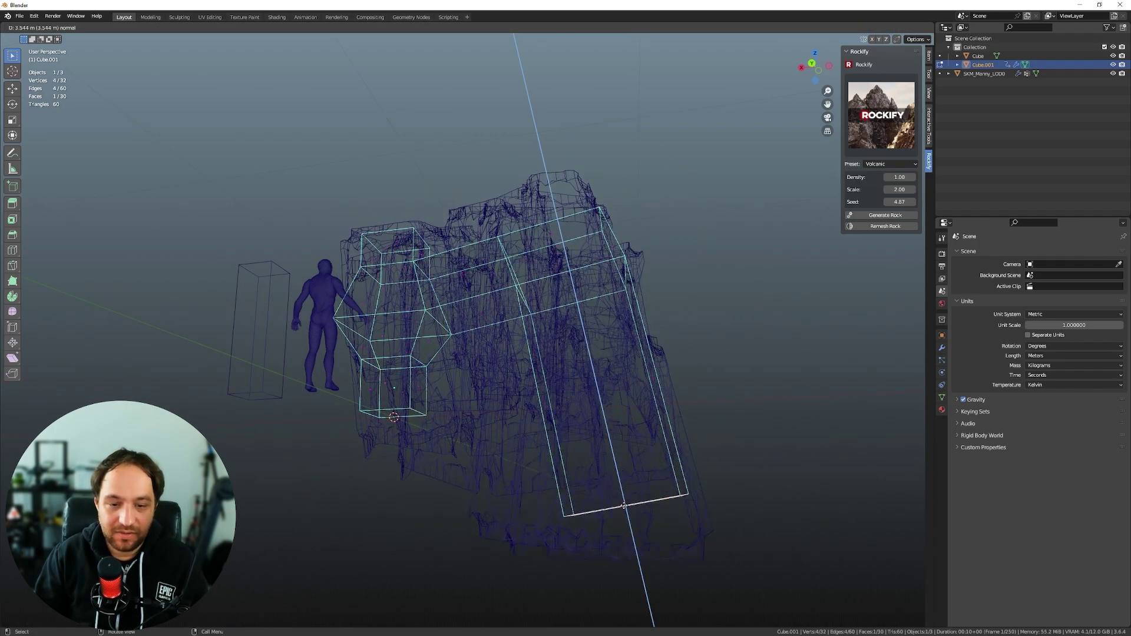
left_click(631, 467)
middle_click_drag(631, 468, 589, 446)
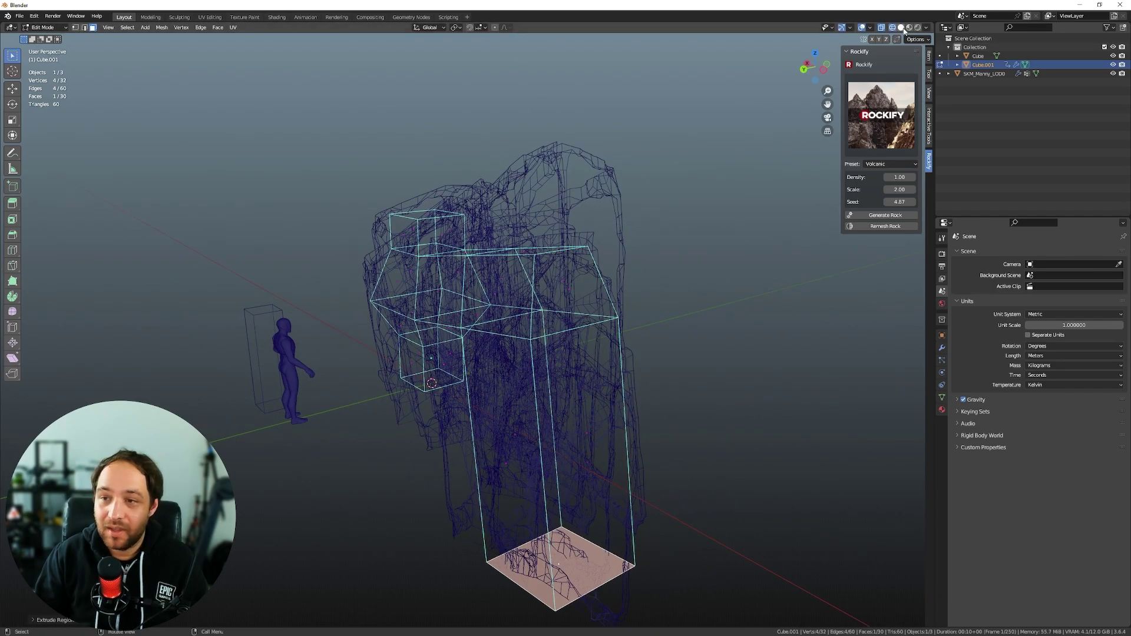
left_click(901, 28)
mouse_move(589, 236)
middle_mouse_down()
mouse_move(413, 308)
mouse_move(531, 294)
middle_mouse_up()
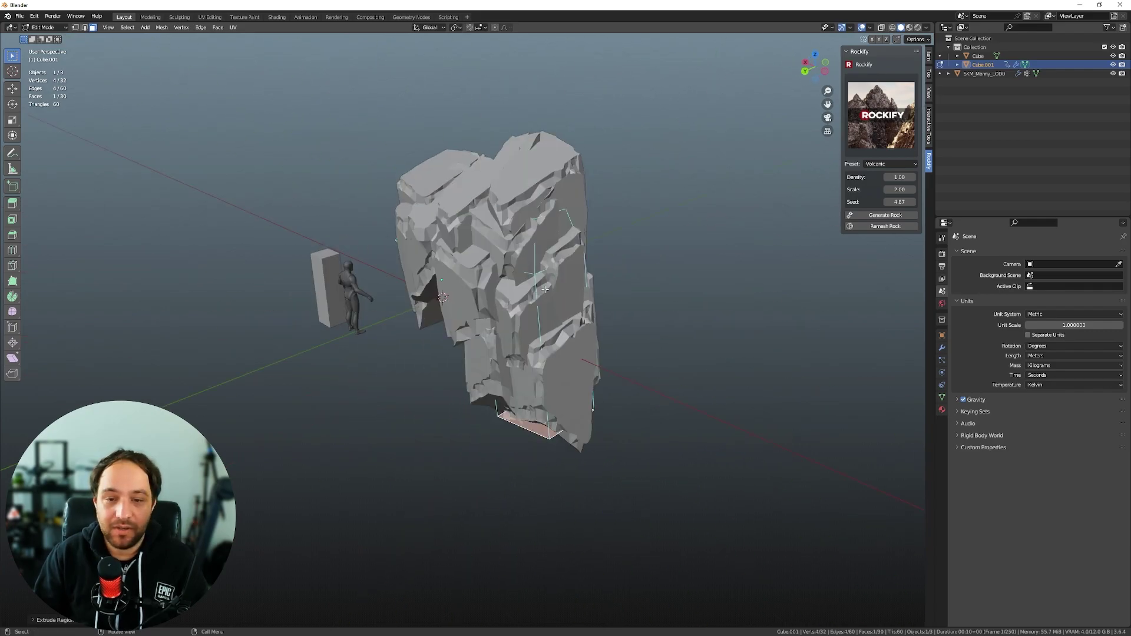
key("Tab")
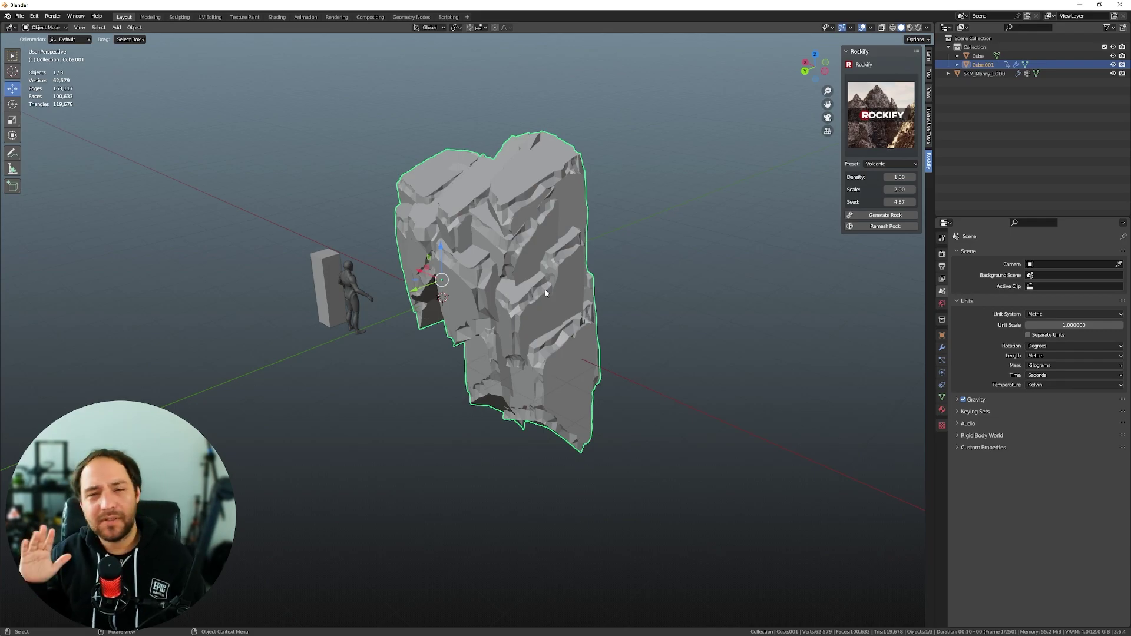
Regenerate the rock with the Limestone and then the Stalagtite presets.
left_click(878, 165)
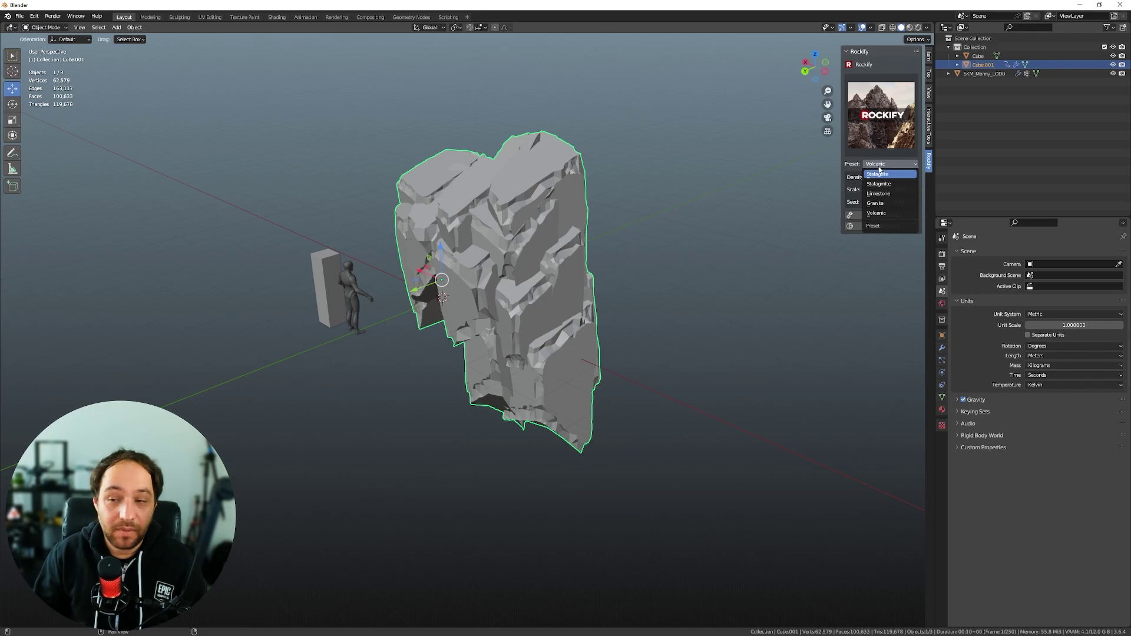
left_click(881, 196)
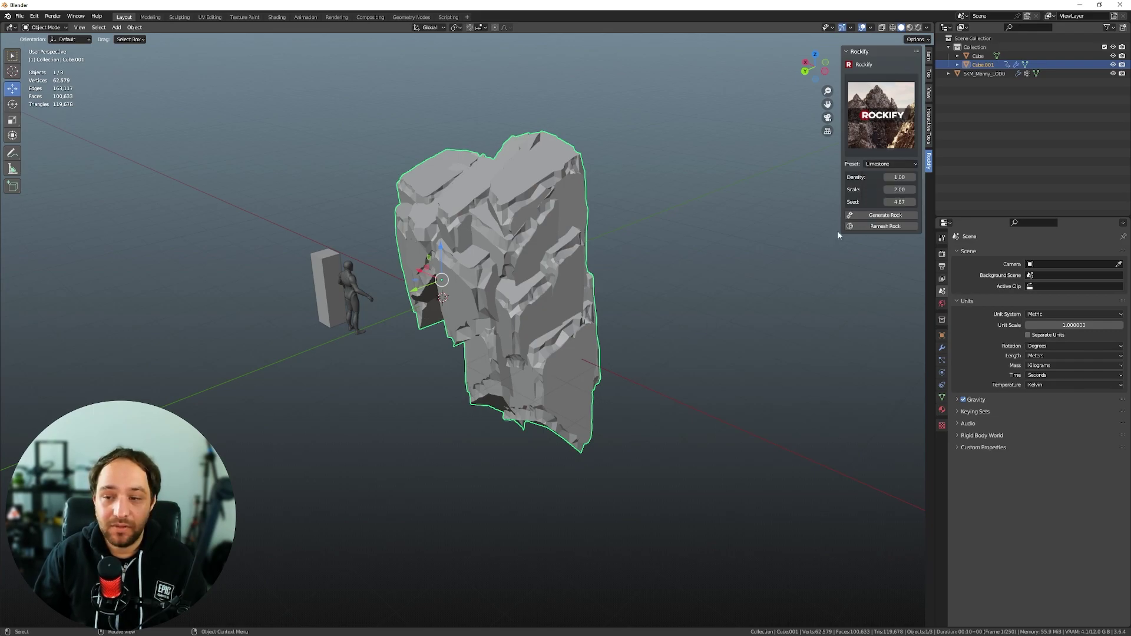
left_click(884, 216)
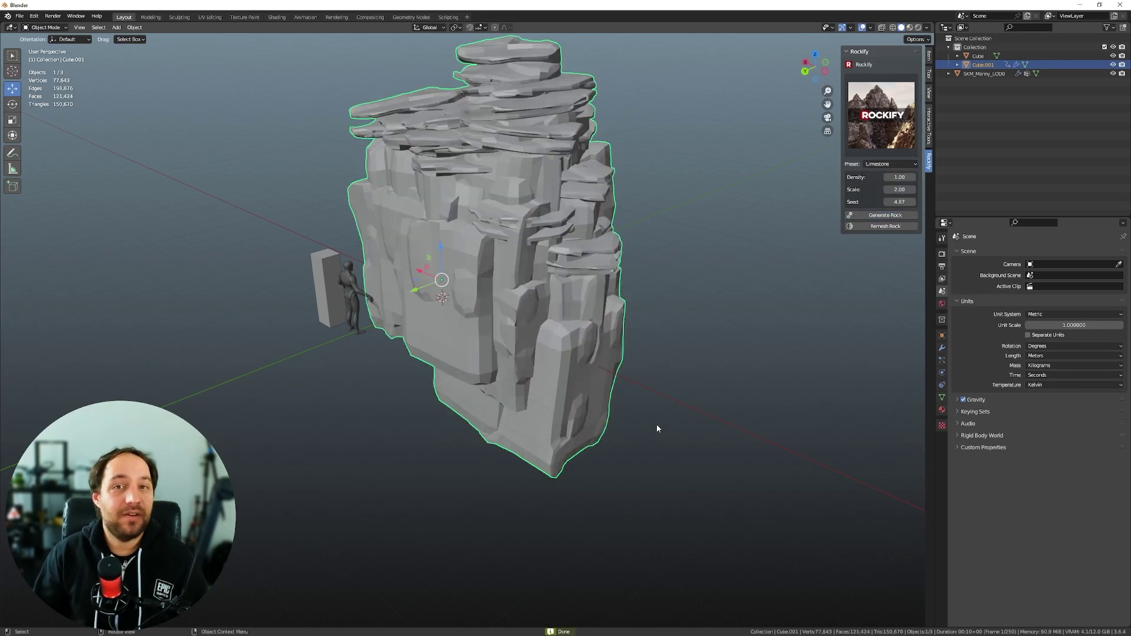
middle_click_drag(637, 374, 692, 268)
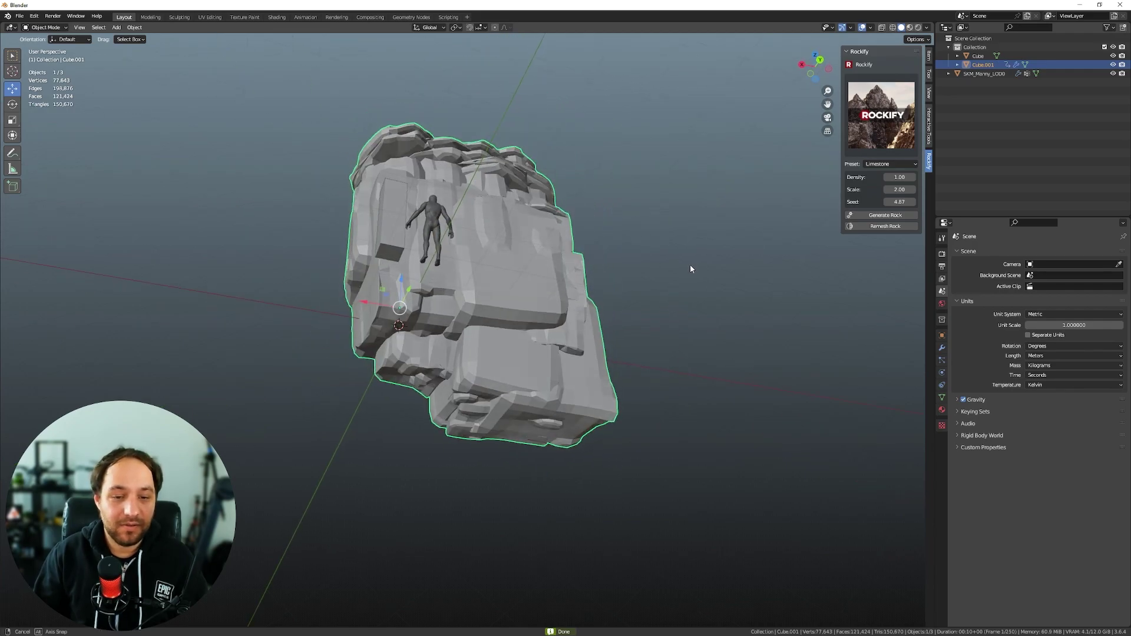
left_click(890, 164)
left_click(867, 235)
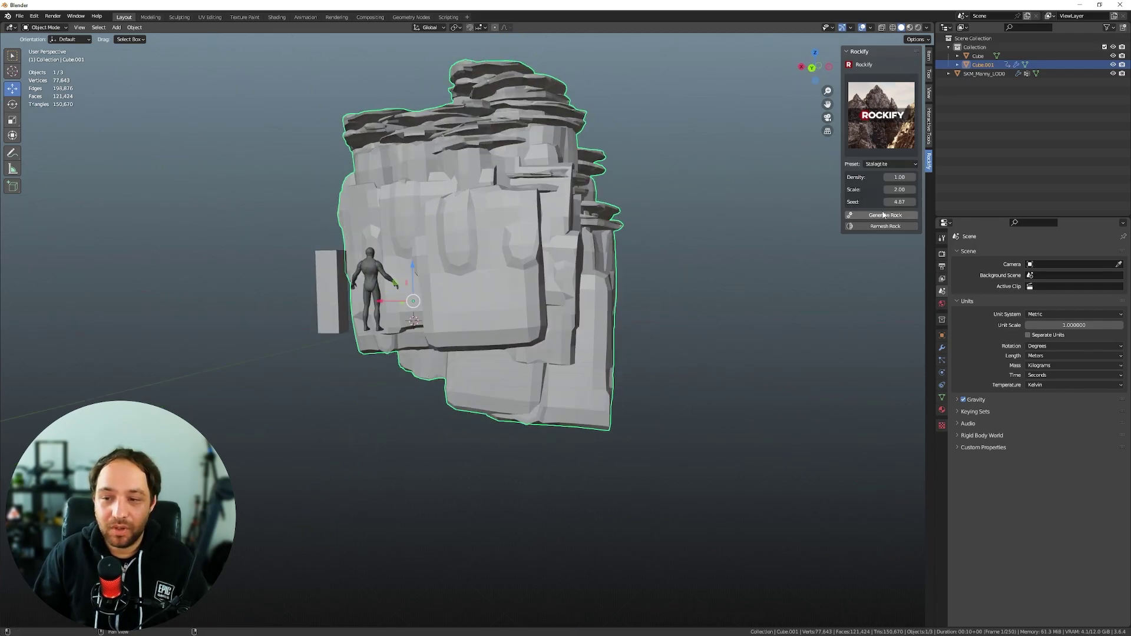
left_click(882, 216)
Generate the rock with the Volcanic preset and view it in wireframe shading.
left_click(890, 164)
left_click(882, 217)
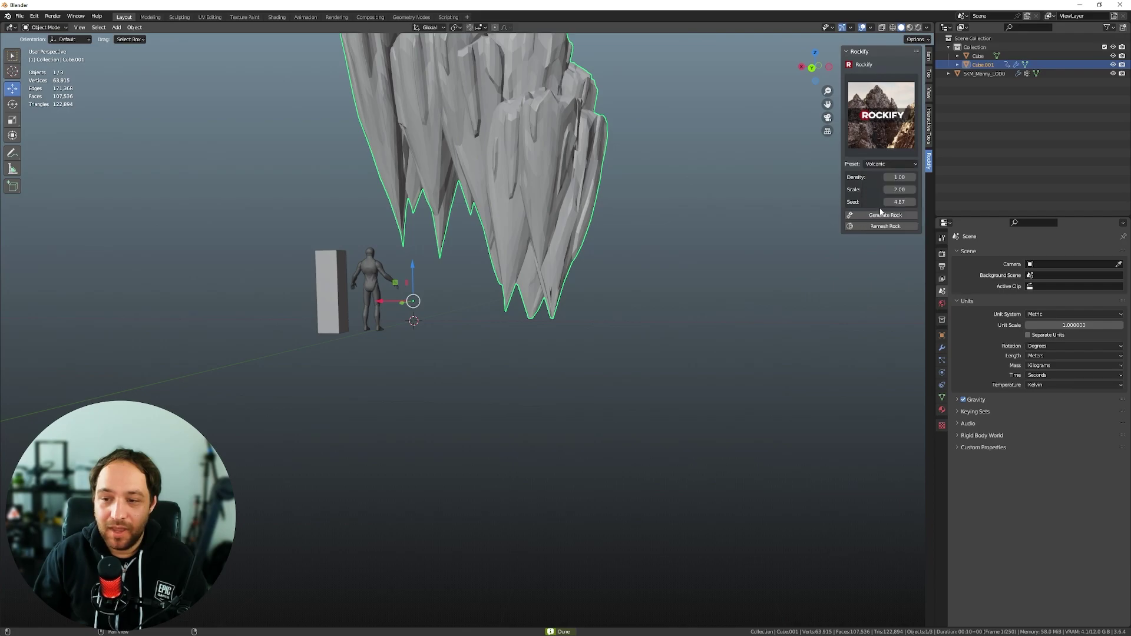
left_click(882, 217)
middle_click_drag(771, 253, 564, 302)
left_click(892, 28)
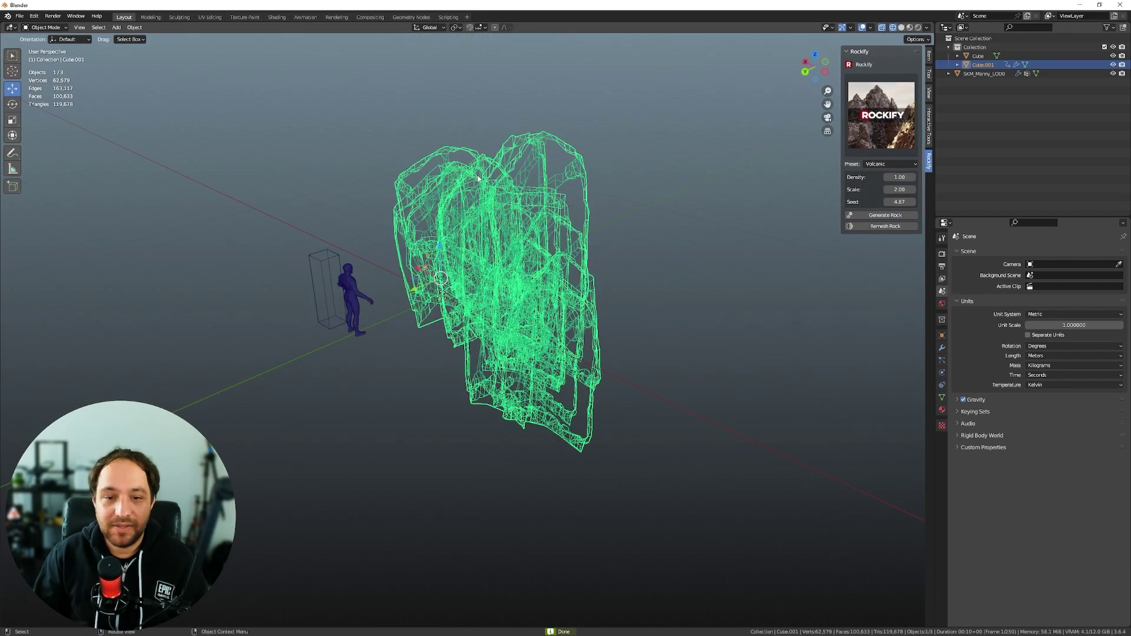
middle_click_drag(501, 270, 565, 254)
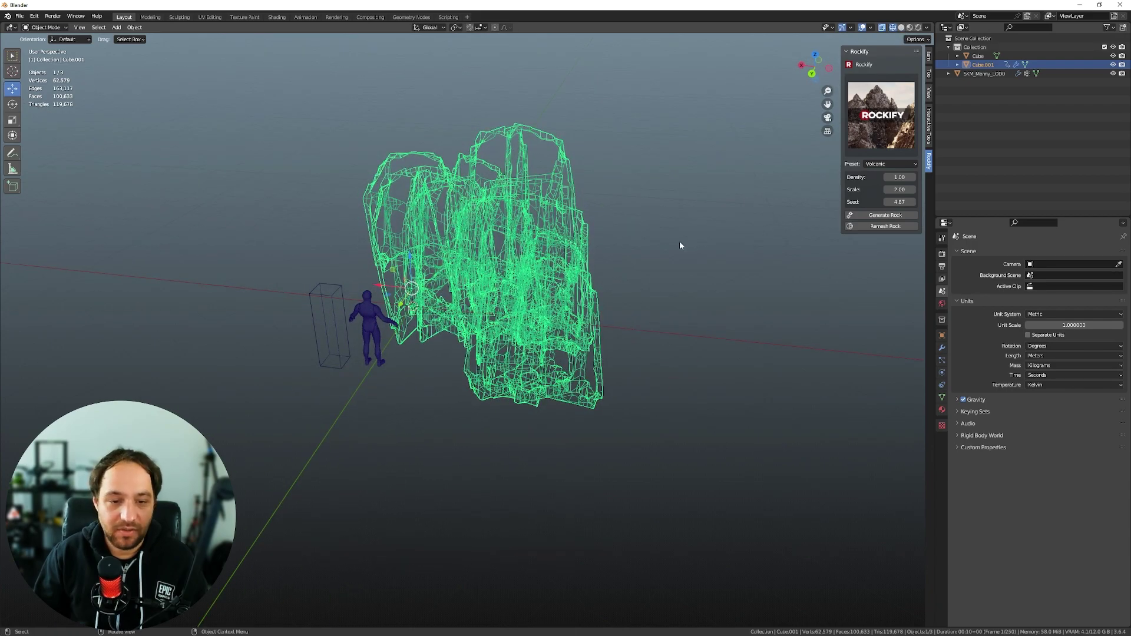
key("Tab")
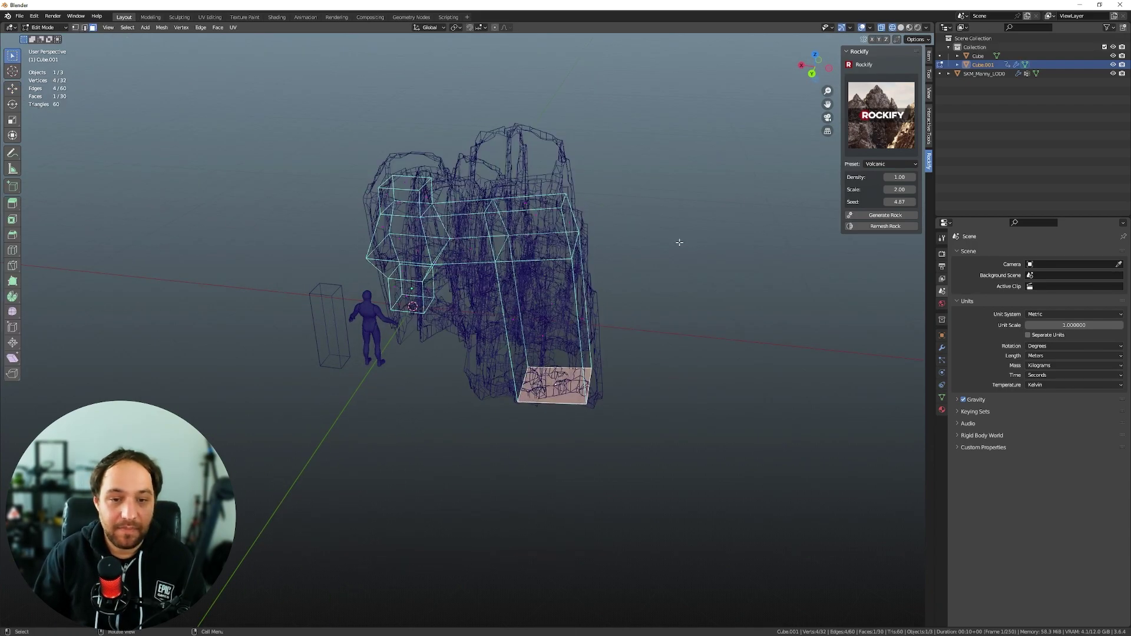
key("Tab")
key("Tab")
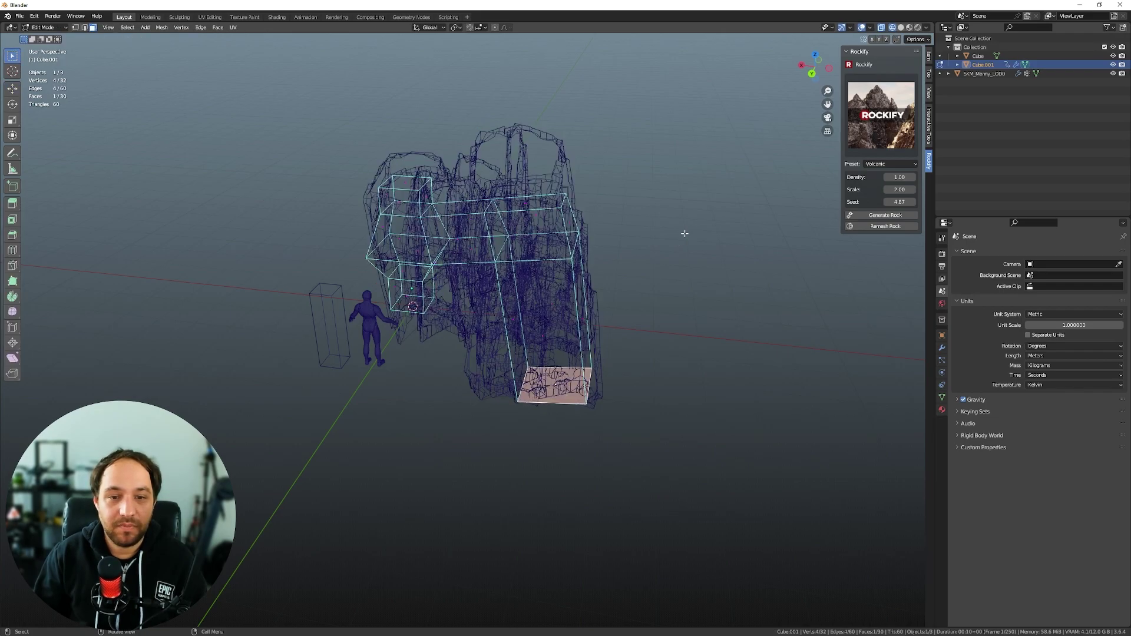
key("Tab")
key("Tab")
key("Tab")
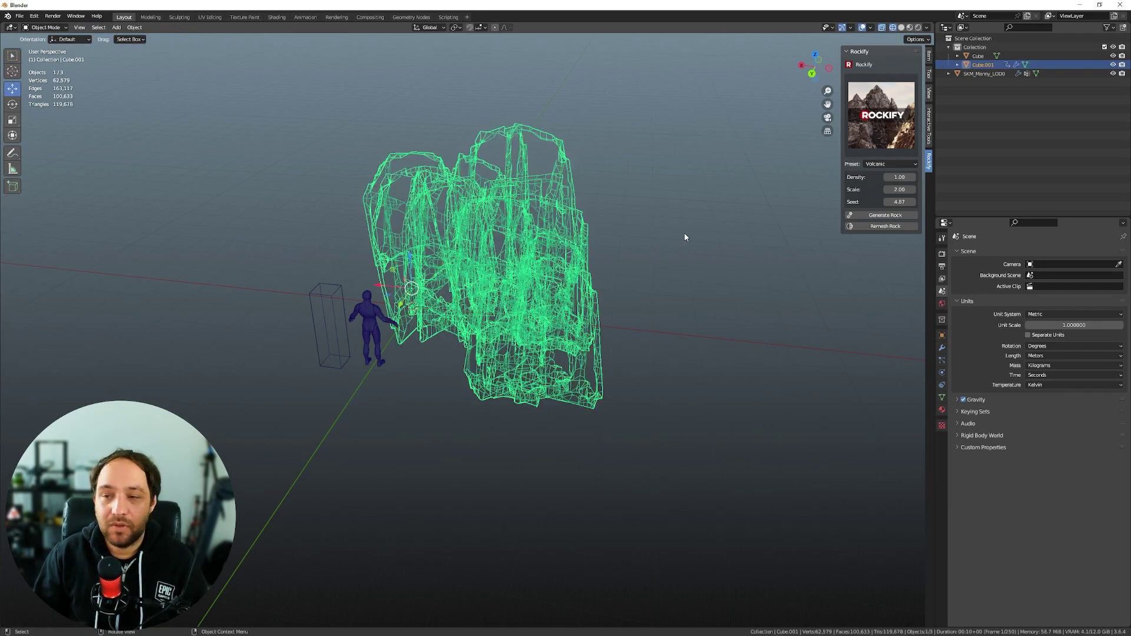
middle_click_drag(685, 237, 664, 245)
key("Tab")
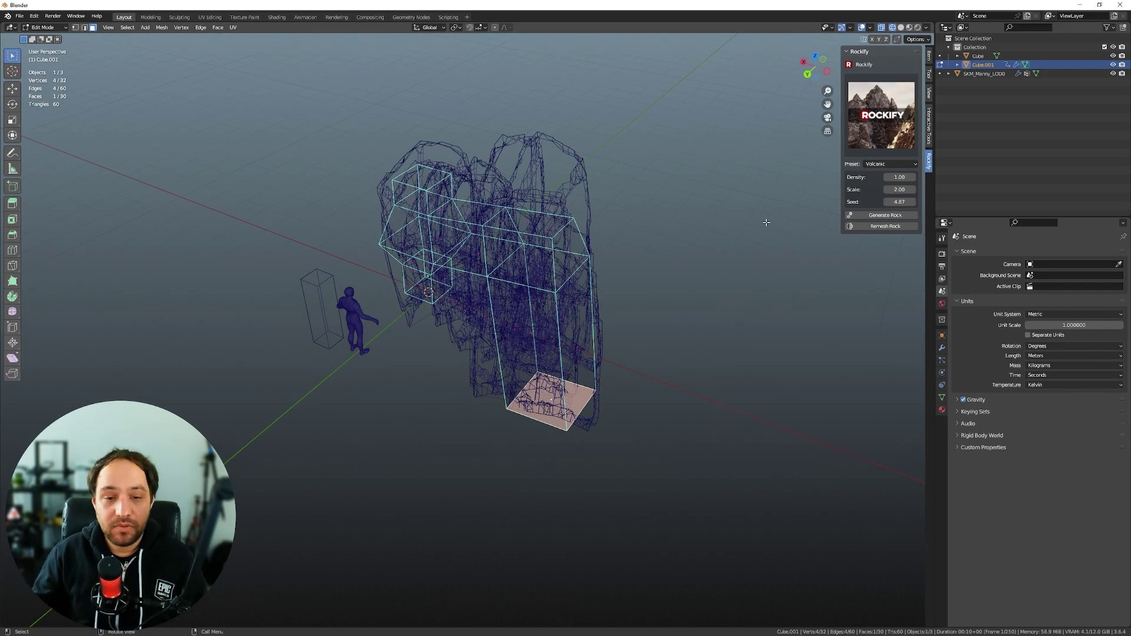
key("Tab")
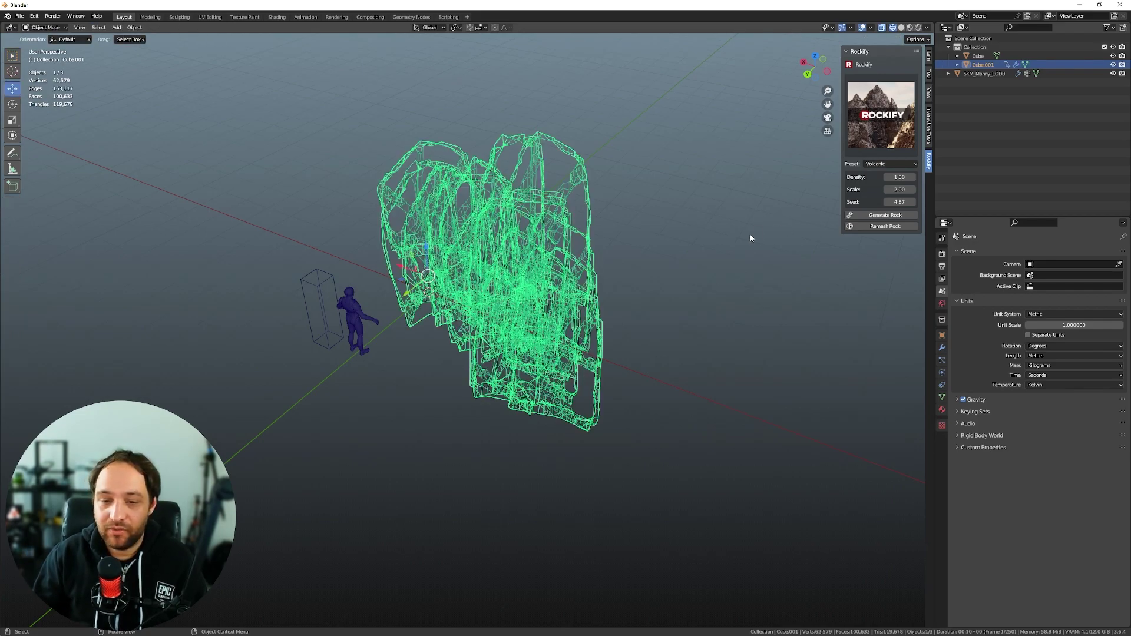
Remesh the Volcanic rock in solid shading and turn on the Wireframe overlay.
left_click(901, 27)
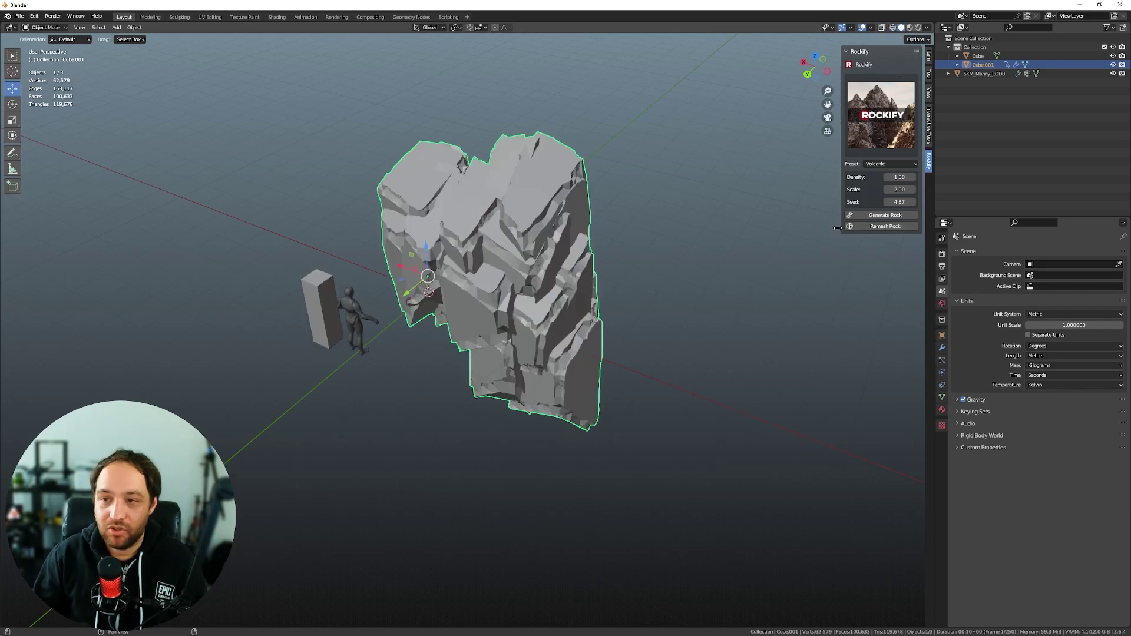
left_click(878, 227)
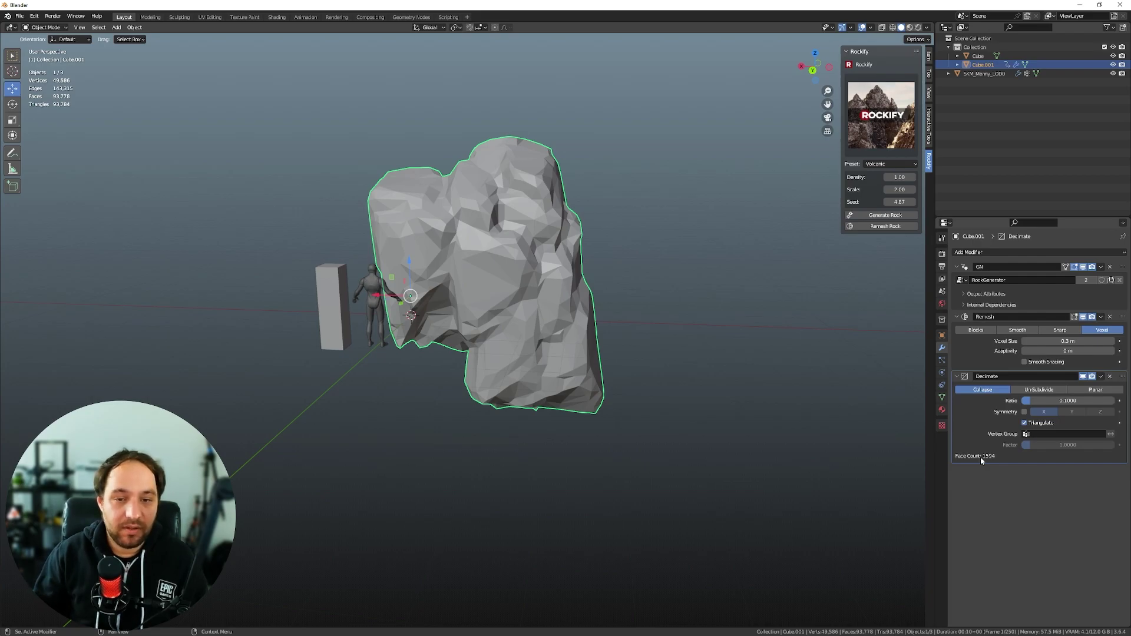
left_click(926, 28)
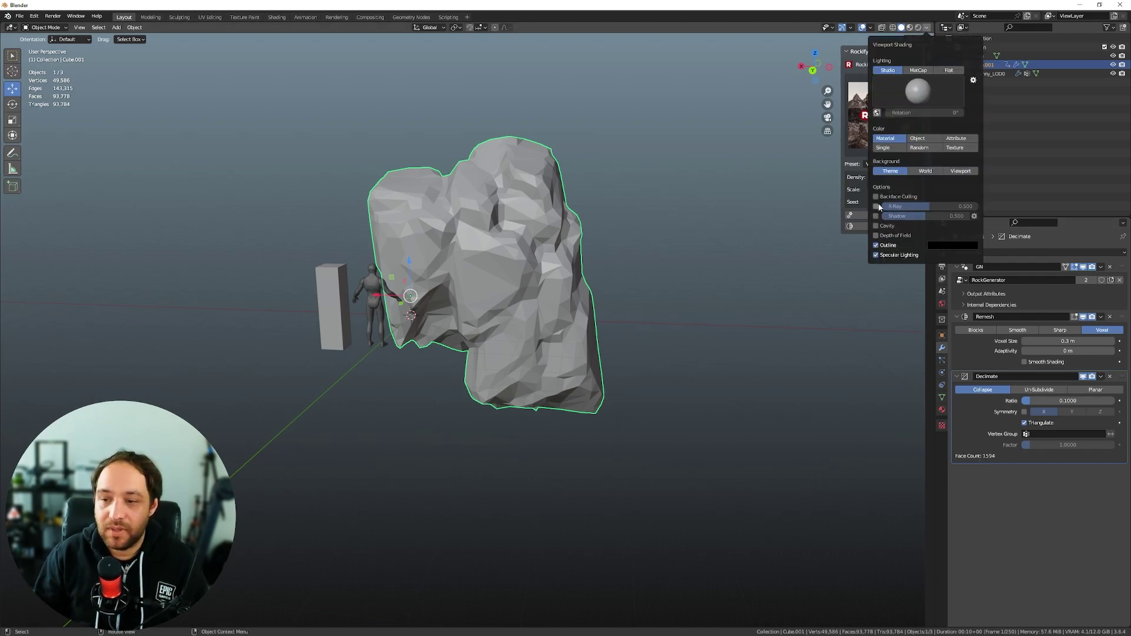
left_click(872, 27)
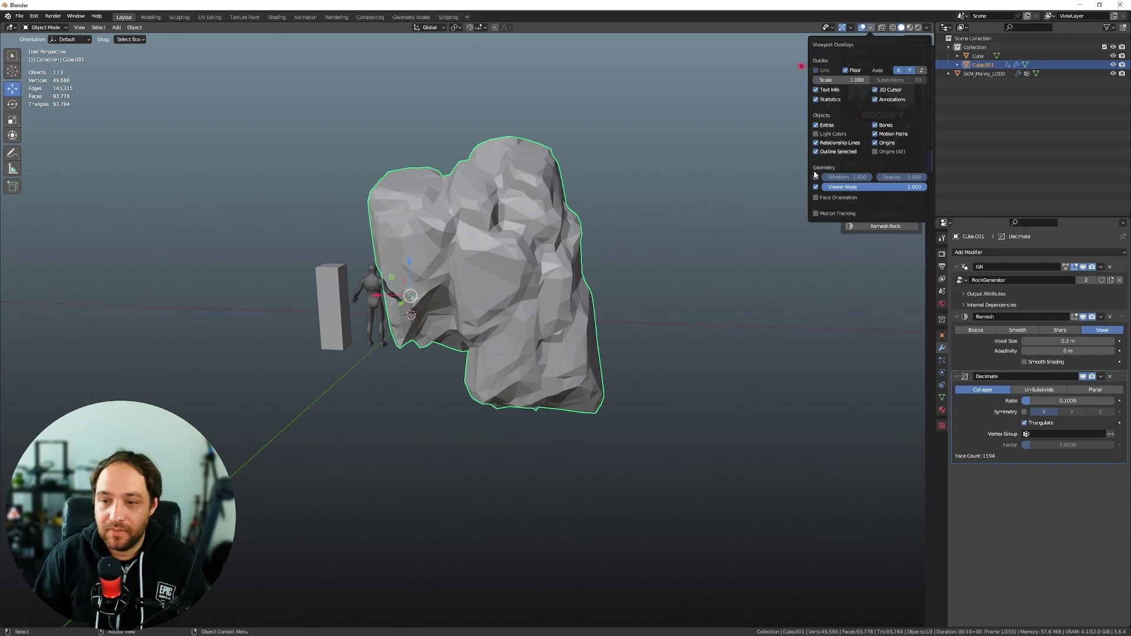
left_click(871, 28)
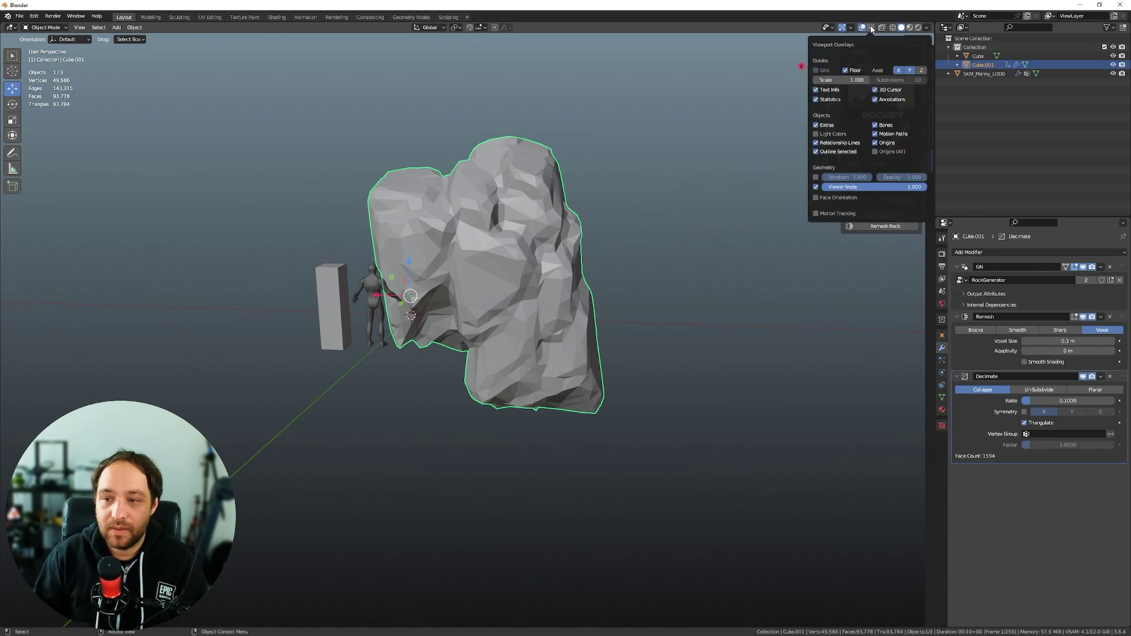
left_click(816, 177)
middle_click_drag(598, 250, 498, 293)
Turn off Triangulate and disable the Decimate modifier in the viewport.
scroll(501, 293, "up", 2)
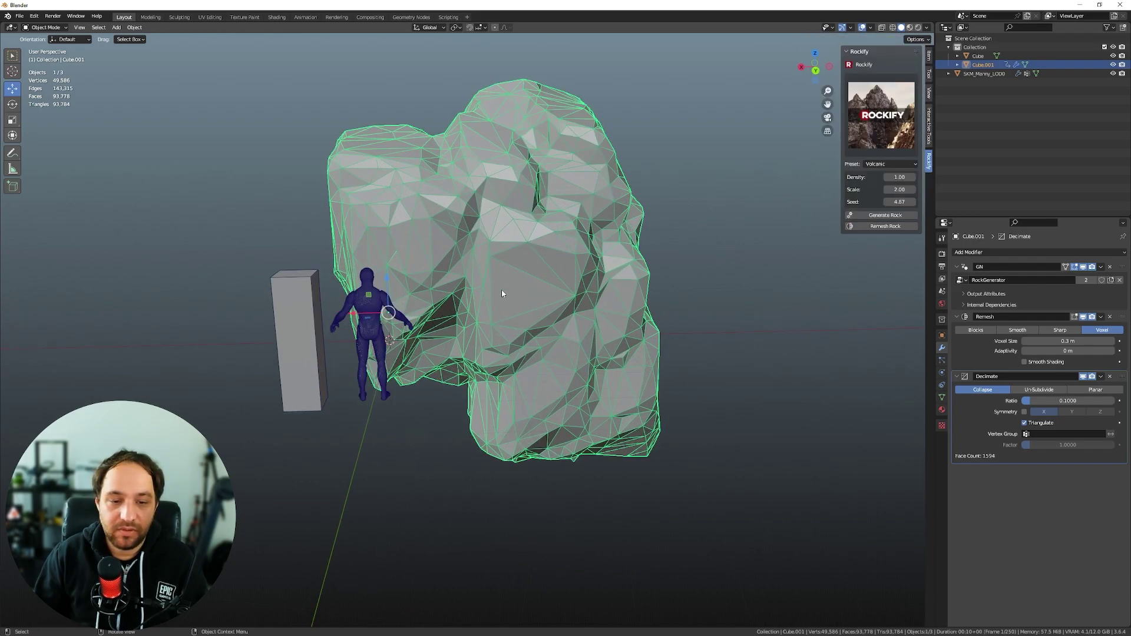
scroll(502, 293, "up", 2)
scroll(502, 300, "down", 1)
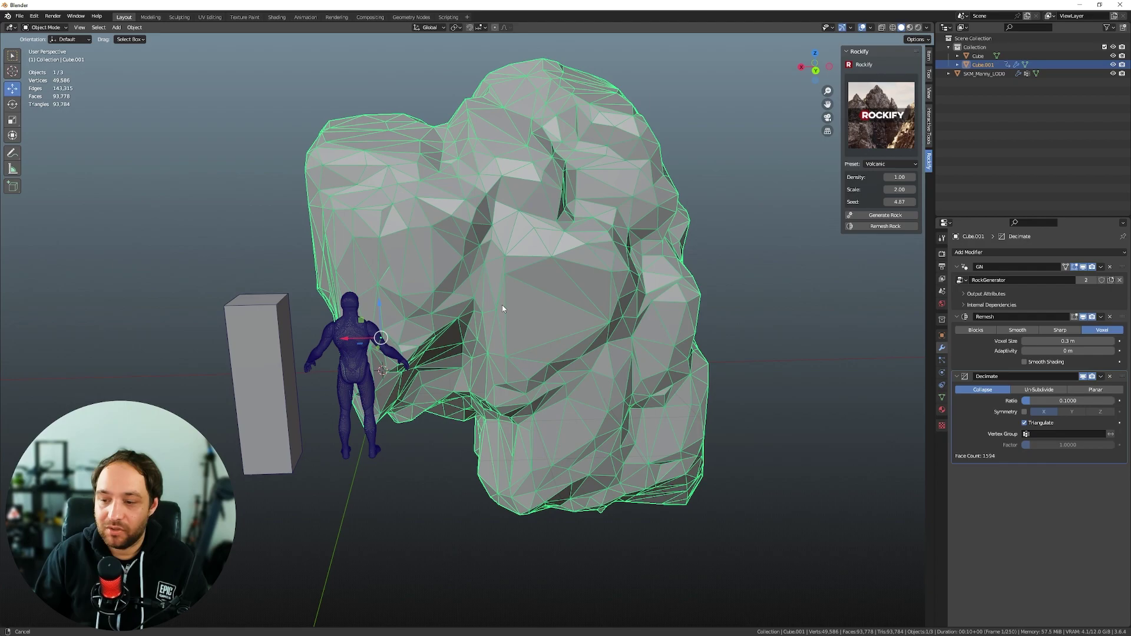
left_click(1025, 423)
middle_click_drag(697, 426, 708, 401)
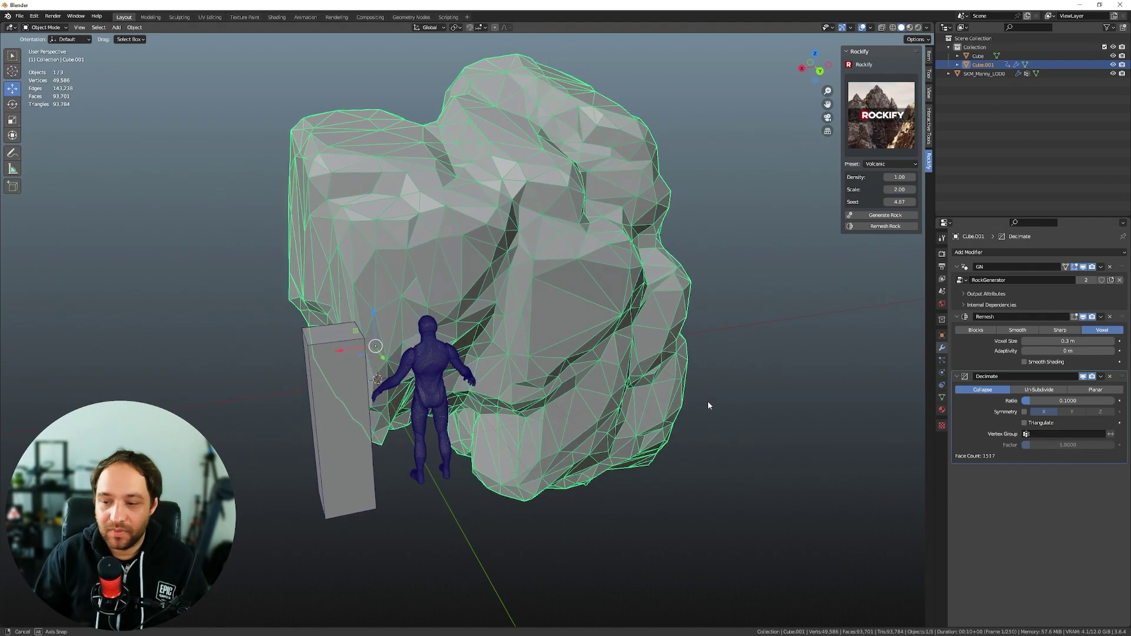
left_click(1084, 377)
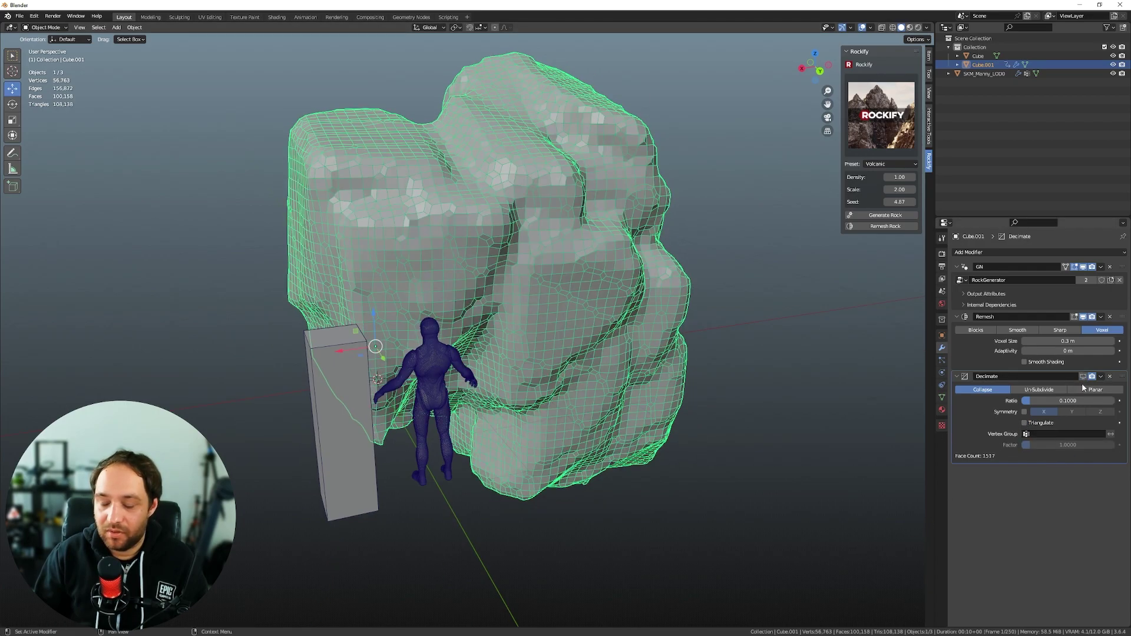
mouse_move(758, 391)
middle_mouse_down()
mouse_move(726, 373)
mouse_move(795, 362)
middle_mouse_up()
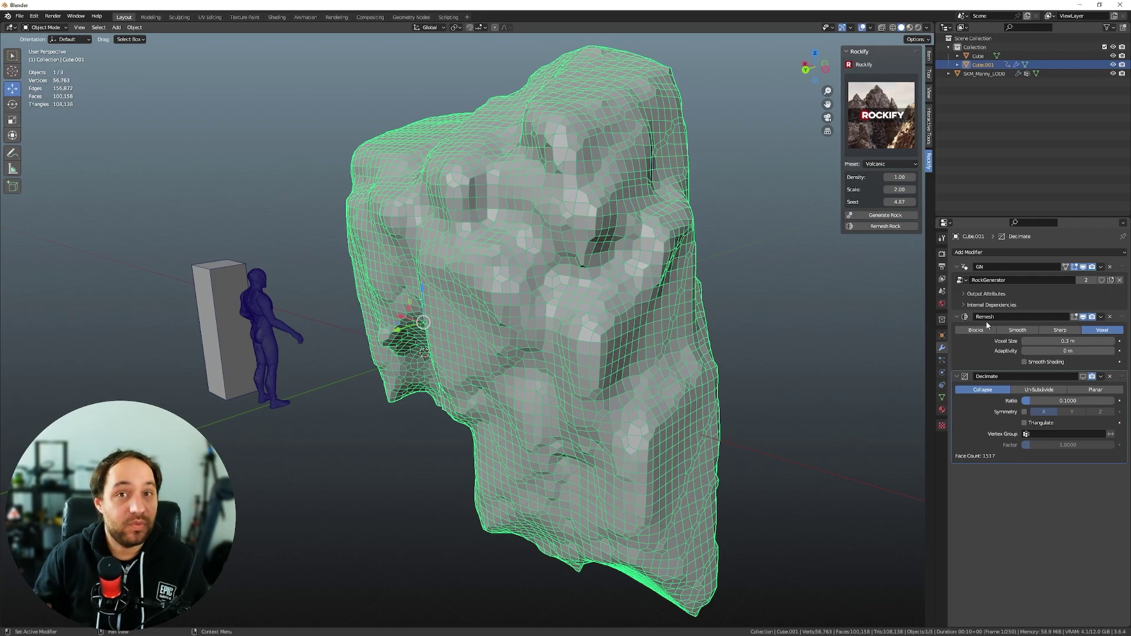
Set the remesh voxel size to 0.15 m and turn off the Wireframe overlay.
left_click(1035, 341)
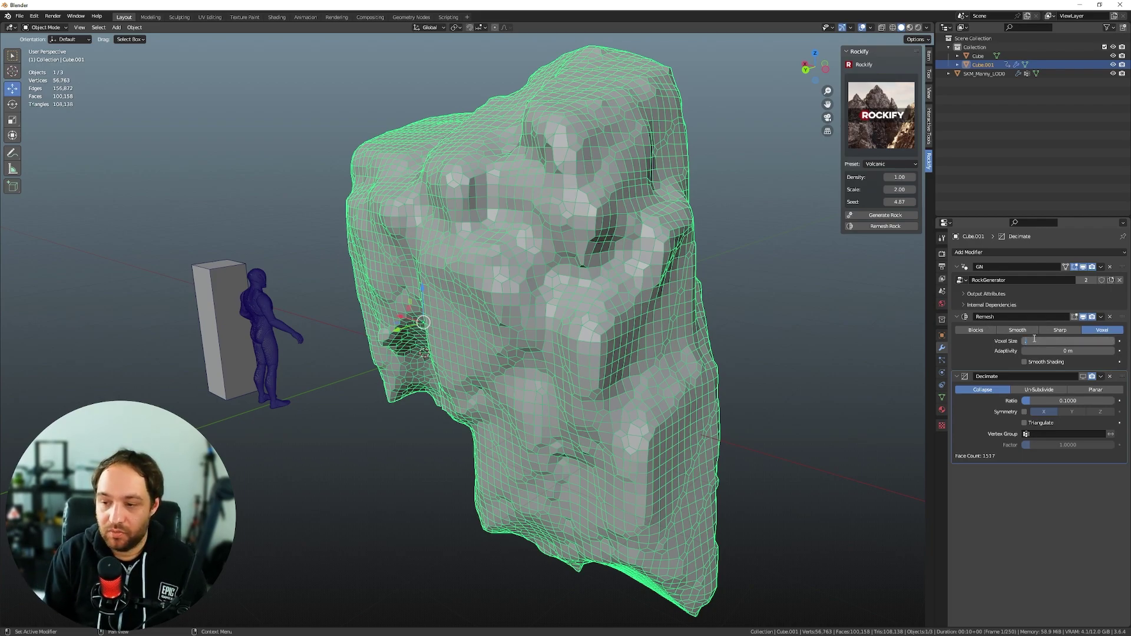
type(".15")
key("Return")
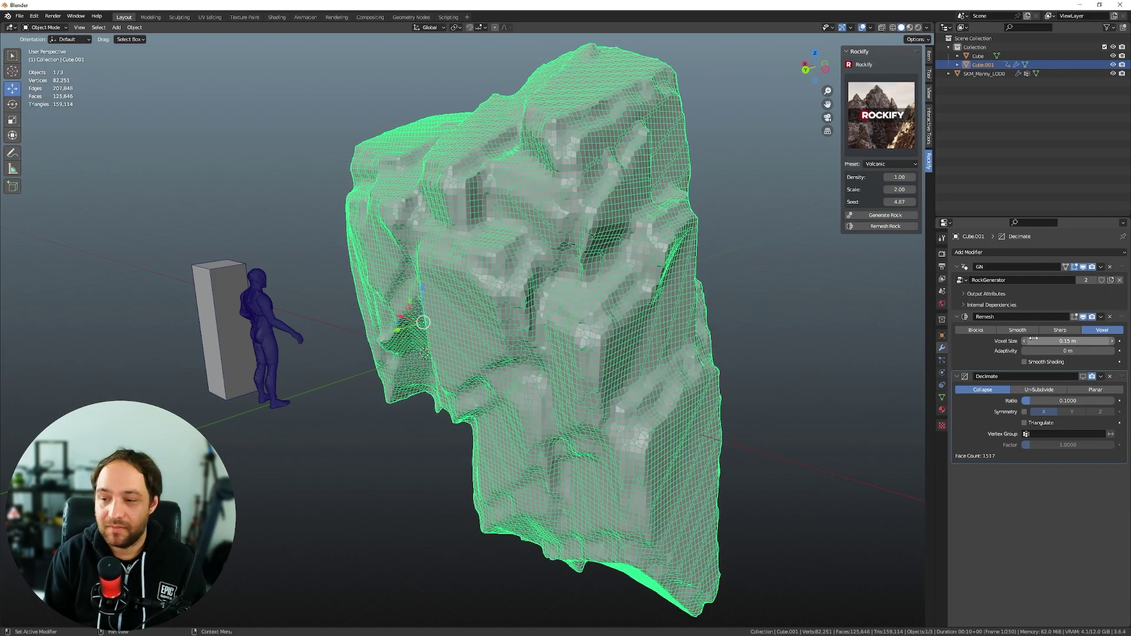
left_click(1024, 361)
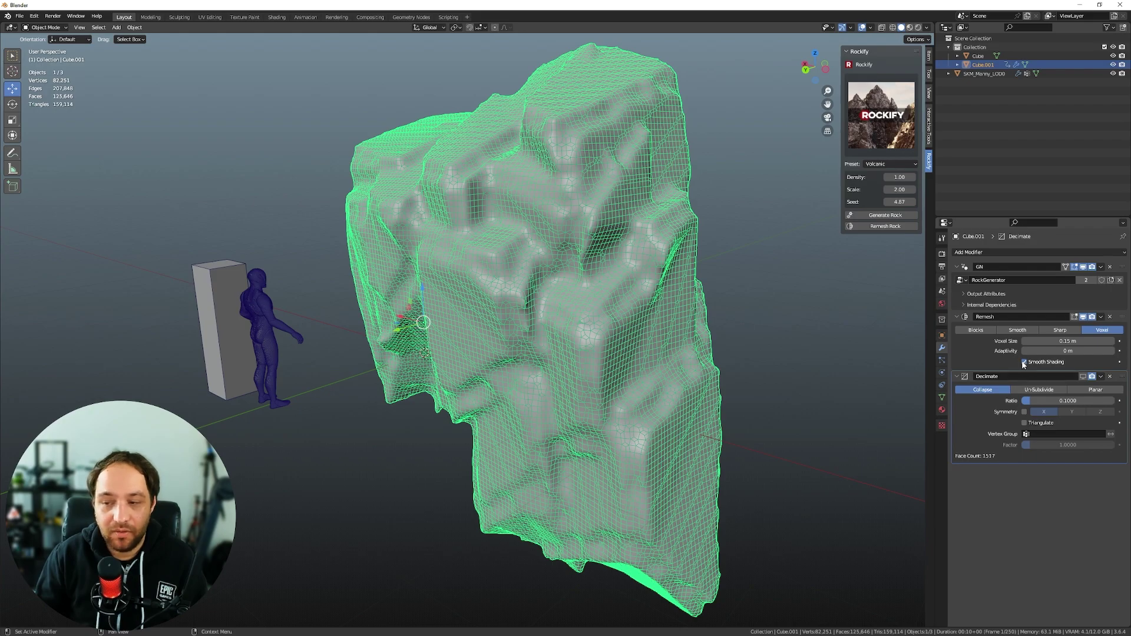
left_click(1024, 363)
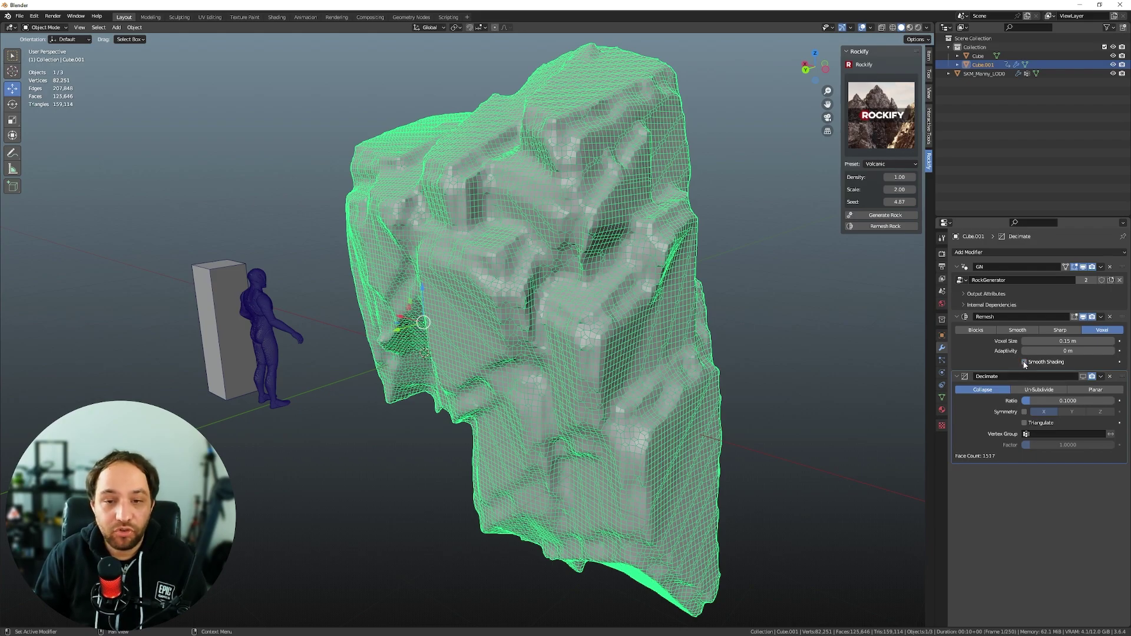
left_click(851, 27)
left_click(871, 28)
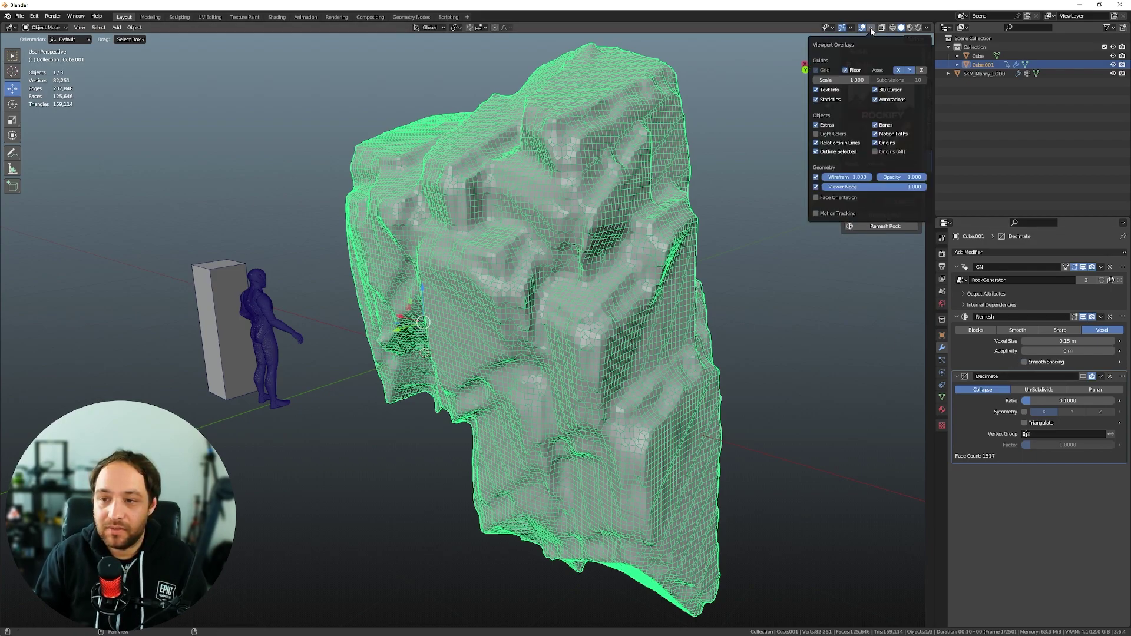
Hide the rock's wireframe overlay, enable Remesh smooth shading, and orbit to inspect the rock.
left_click(816, 178)
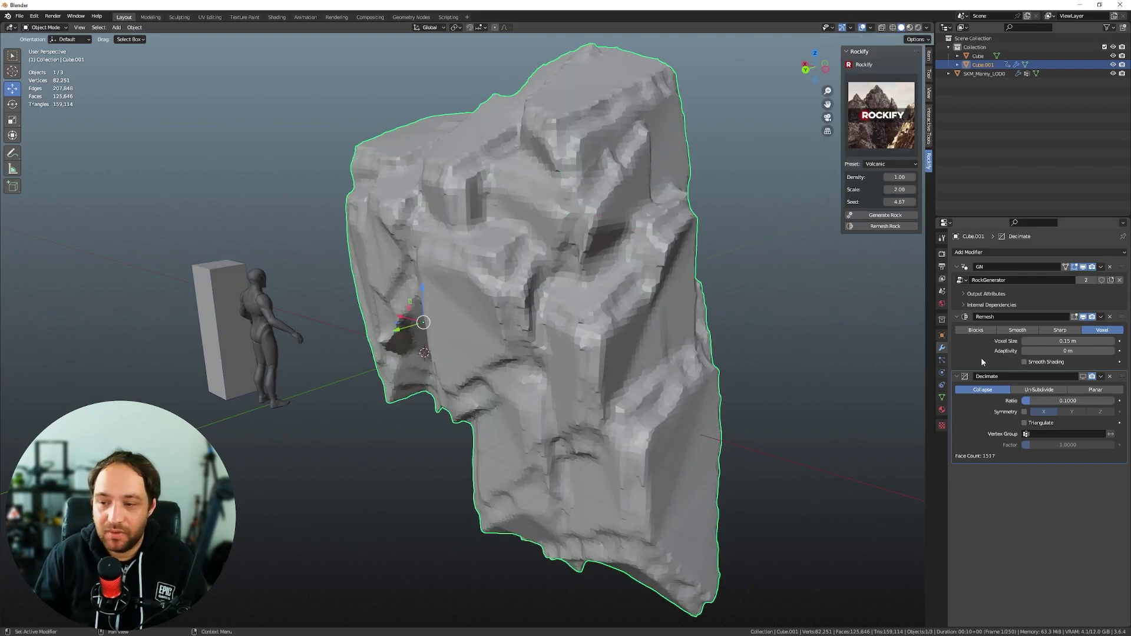
left_click(1024, 362)
mouse_move(781, 374)
middle_mouse_down()
mouse_move(627, 313)
mouse_move(628, 225)
mouse_move(568, 243)
mouse_move(495, 313)
middle_mouse_up()
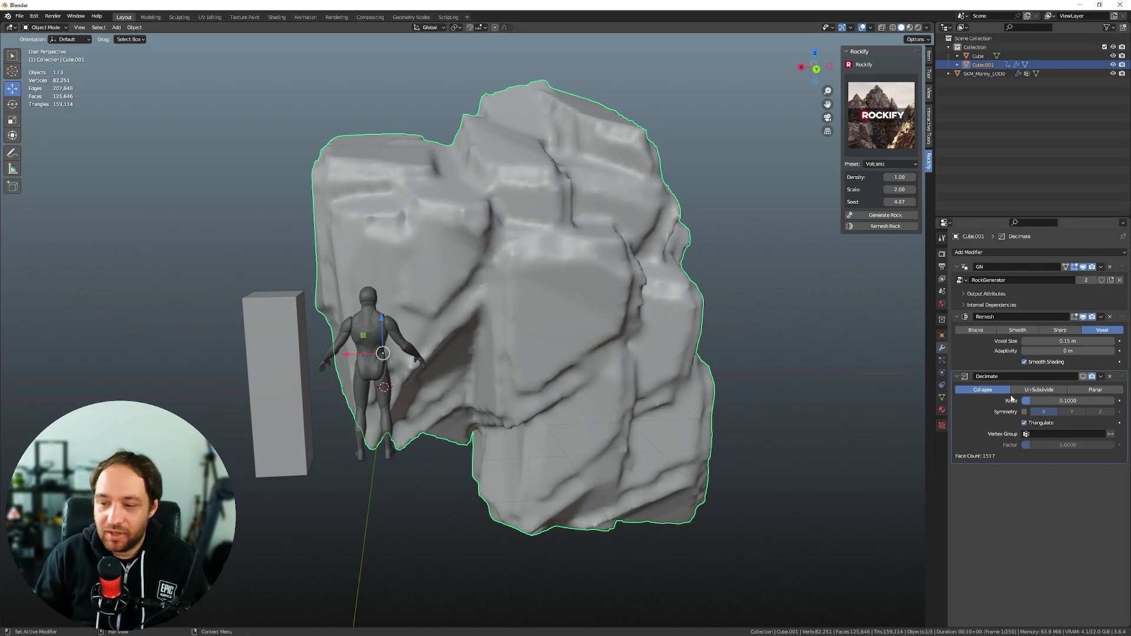
middle_click_drag(758, 345, 731, 327)
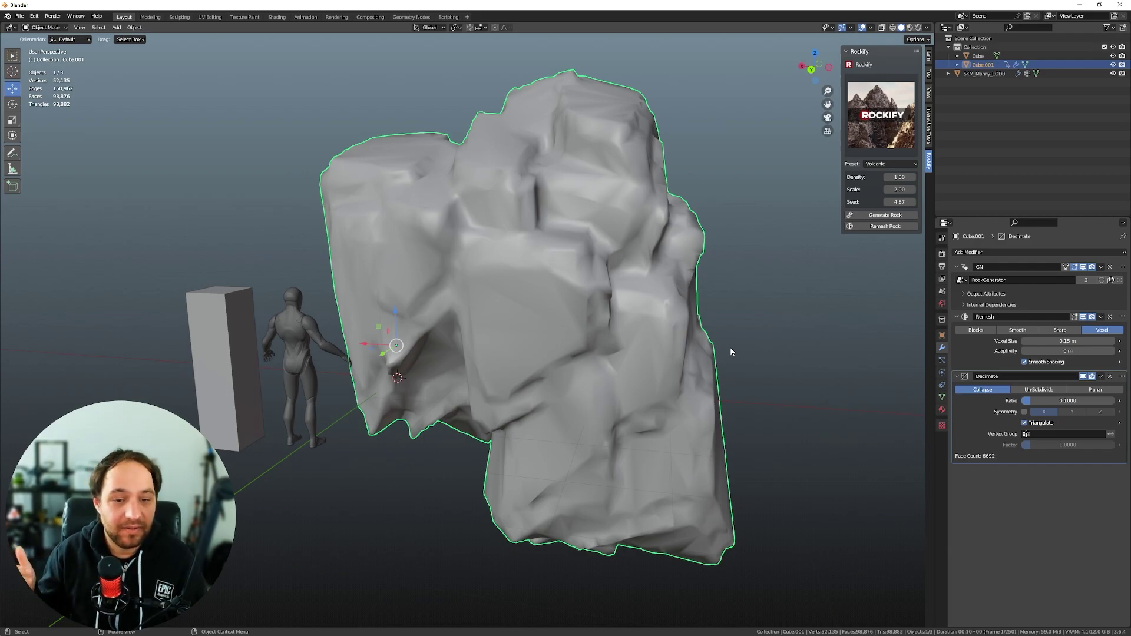
middle_click_drag(733, 330, 783, 337)
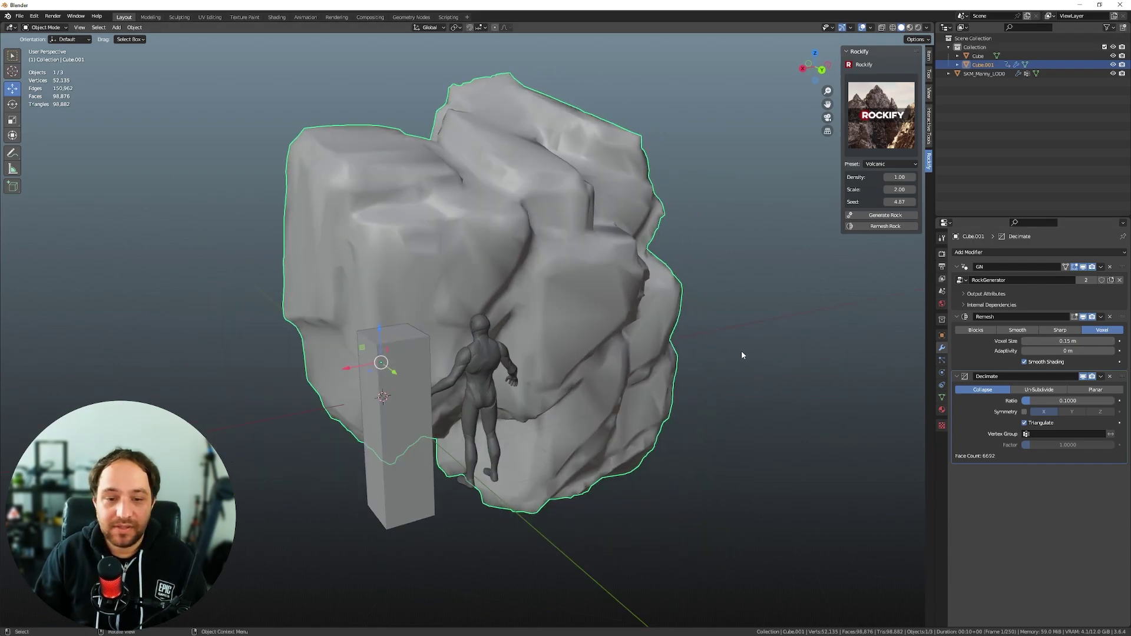
mouse_move(741, 354)
middle_mouse_down()
mouse_move(710, 360)
mouse_move(760, 303)
middle_mouse_up()
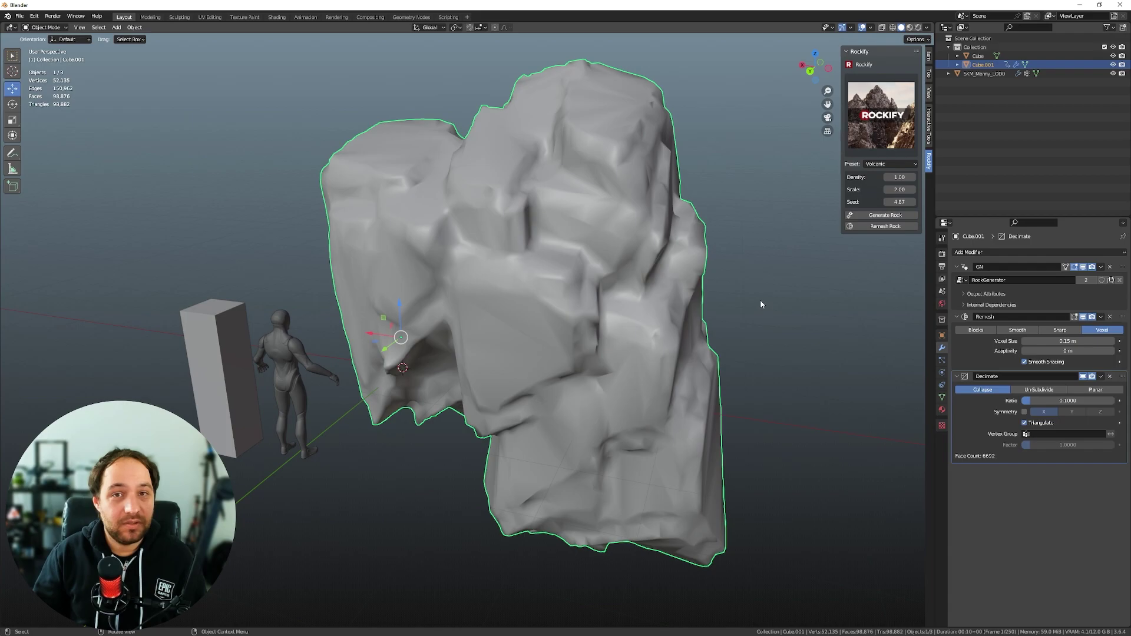